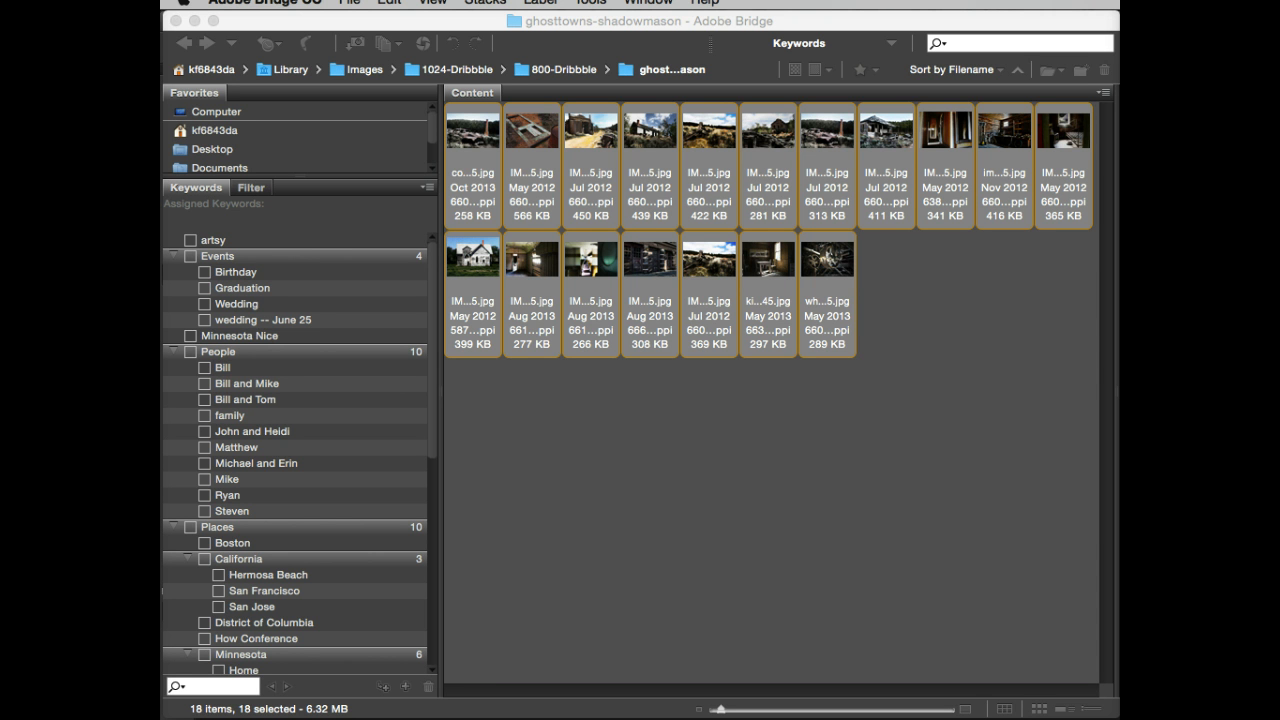
# Step: Select all 18 ghost-town photos and reach Bridge's Tools commands for Photoshop
pyautogui.click(596, 437)
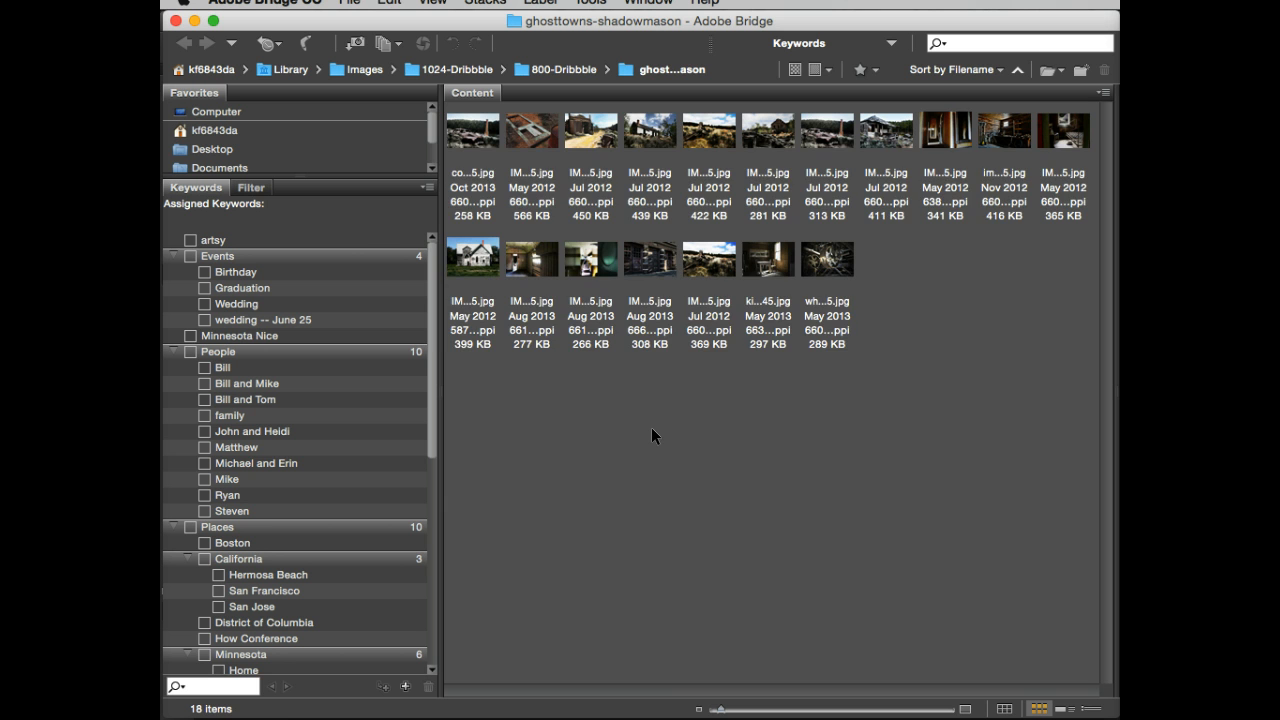
pyautogui.press('super+a')
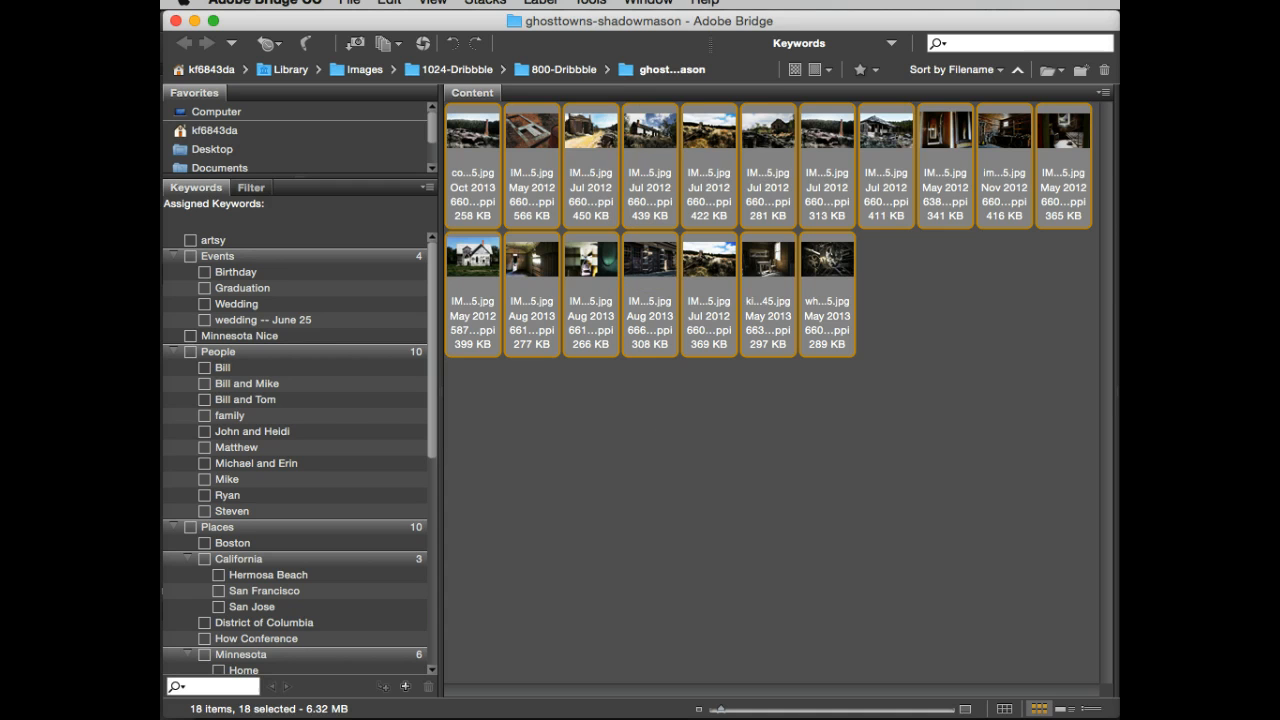
pyautogui.click(590, 3)
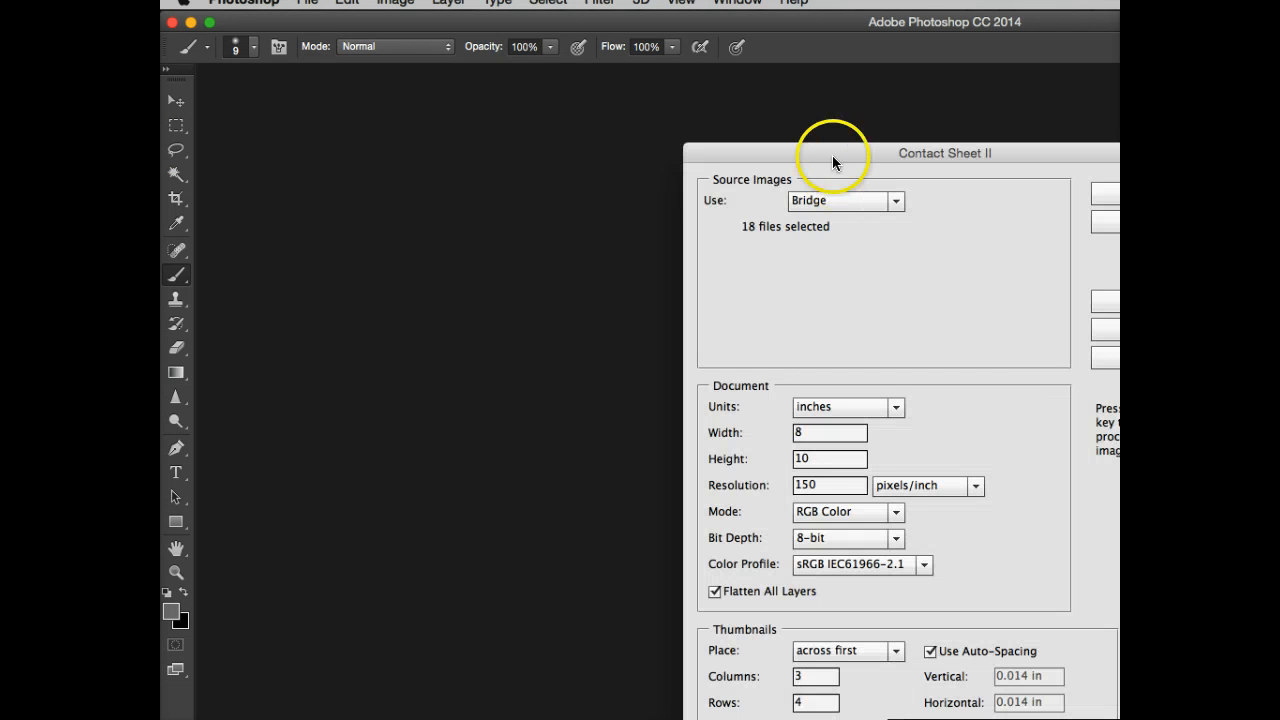
# Step: Drag the Contact Sheet II dialog to the centre of the screen
pyautogui.moveTo(830, 152); pyautogui.dragTo(510, 25)
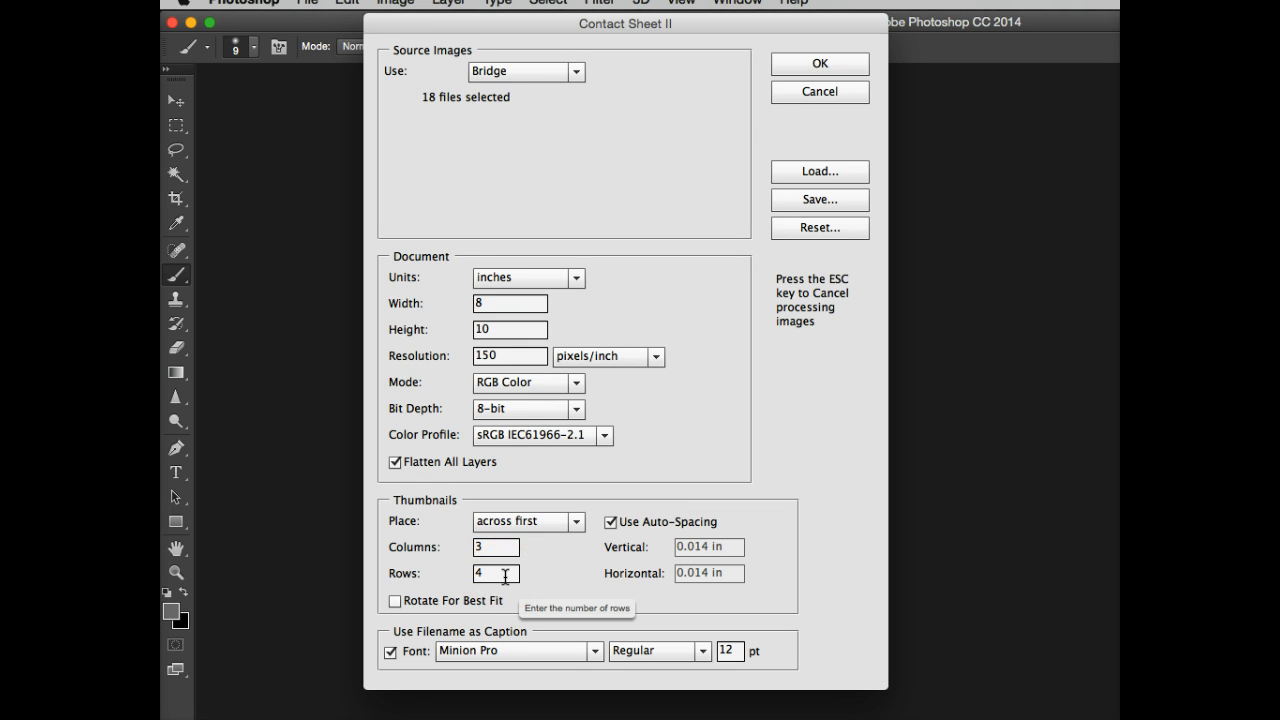
pyautogui.click(506, 573)
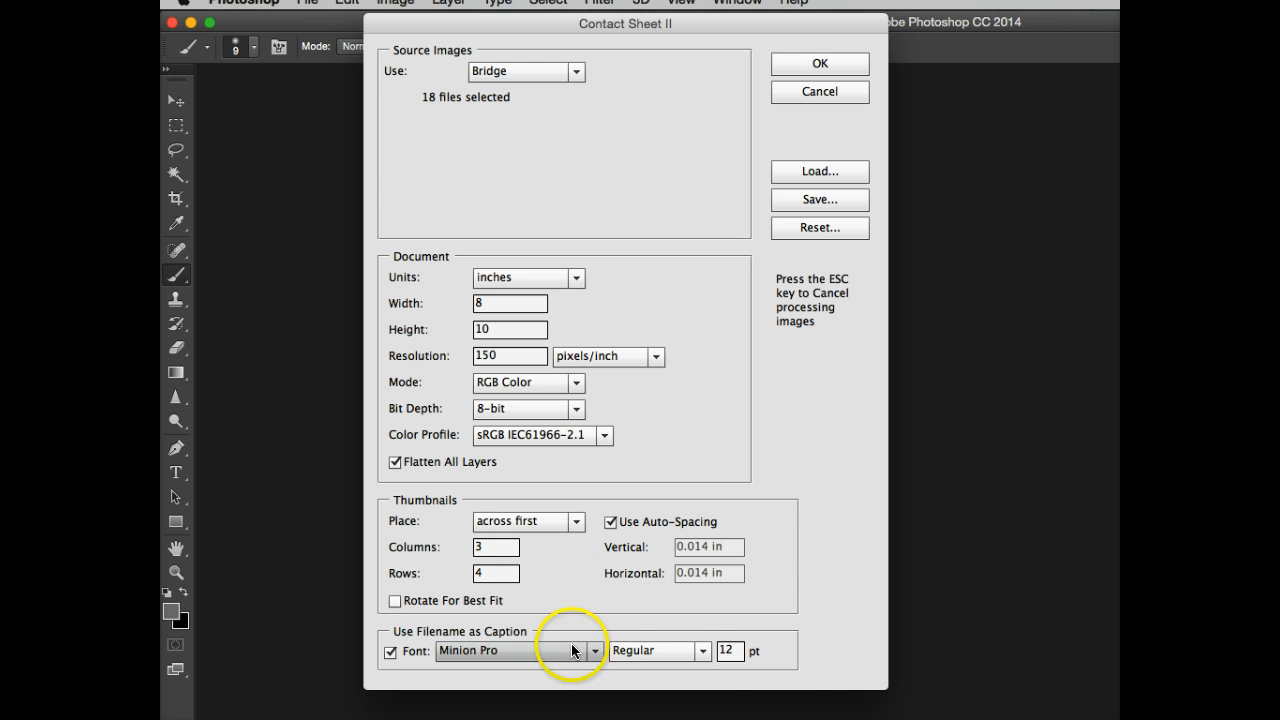
pyautogui.click(521, 651)
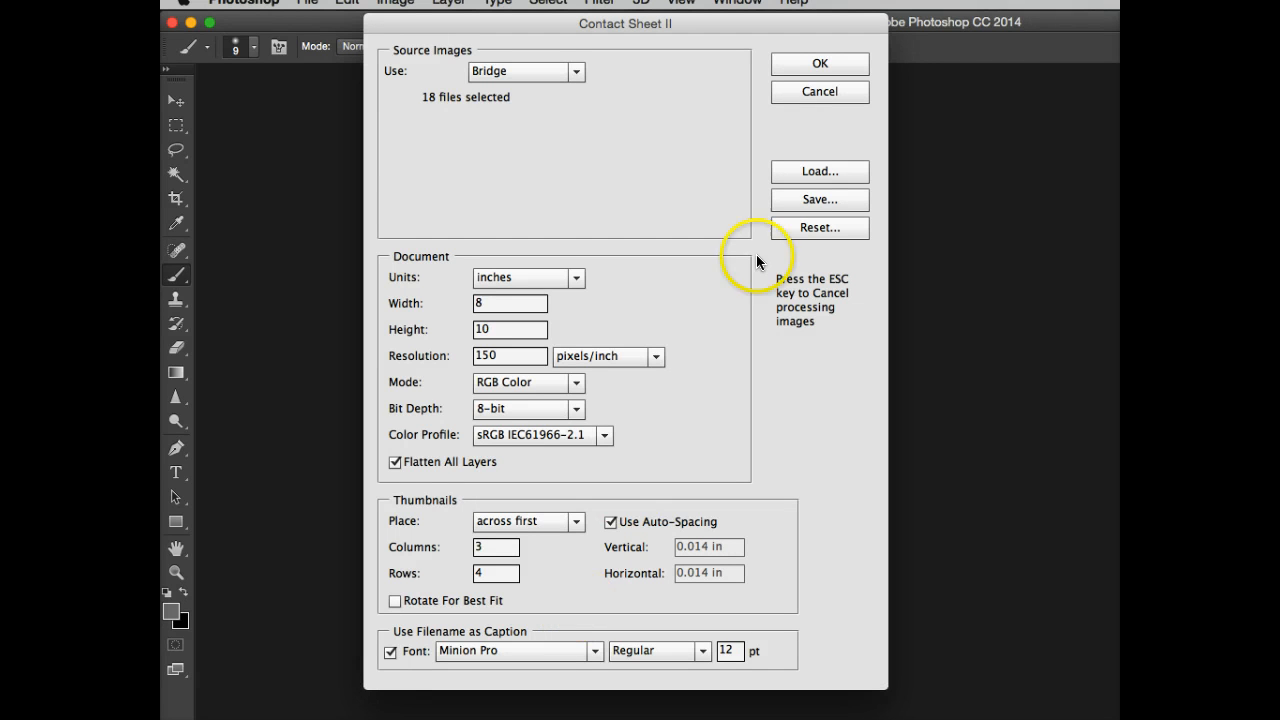
pyautogui.click(820, 67)
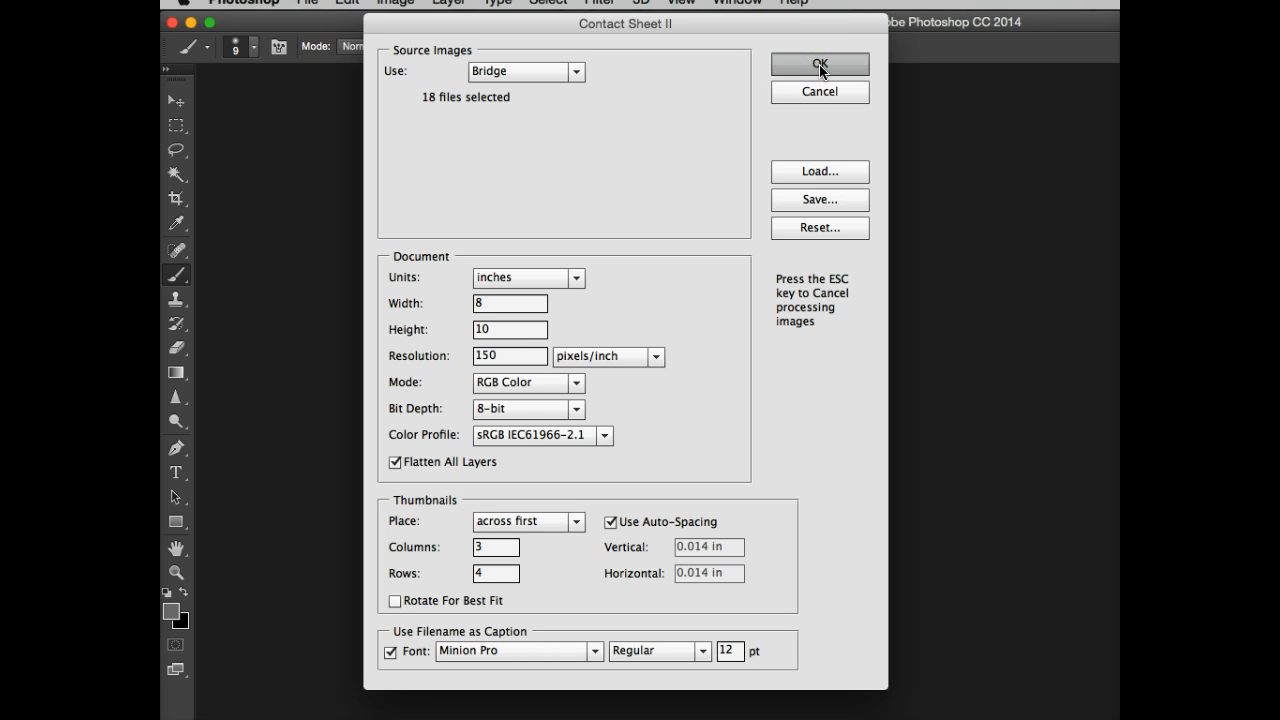
# Step: Dismiss the select-image-files alert and rebuild contact sheets 001 and 002 from the photos
pyautogui.click(820, 66)
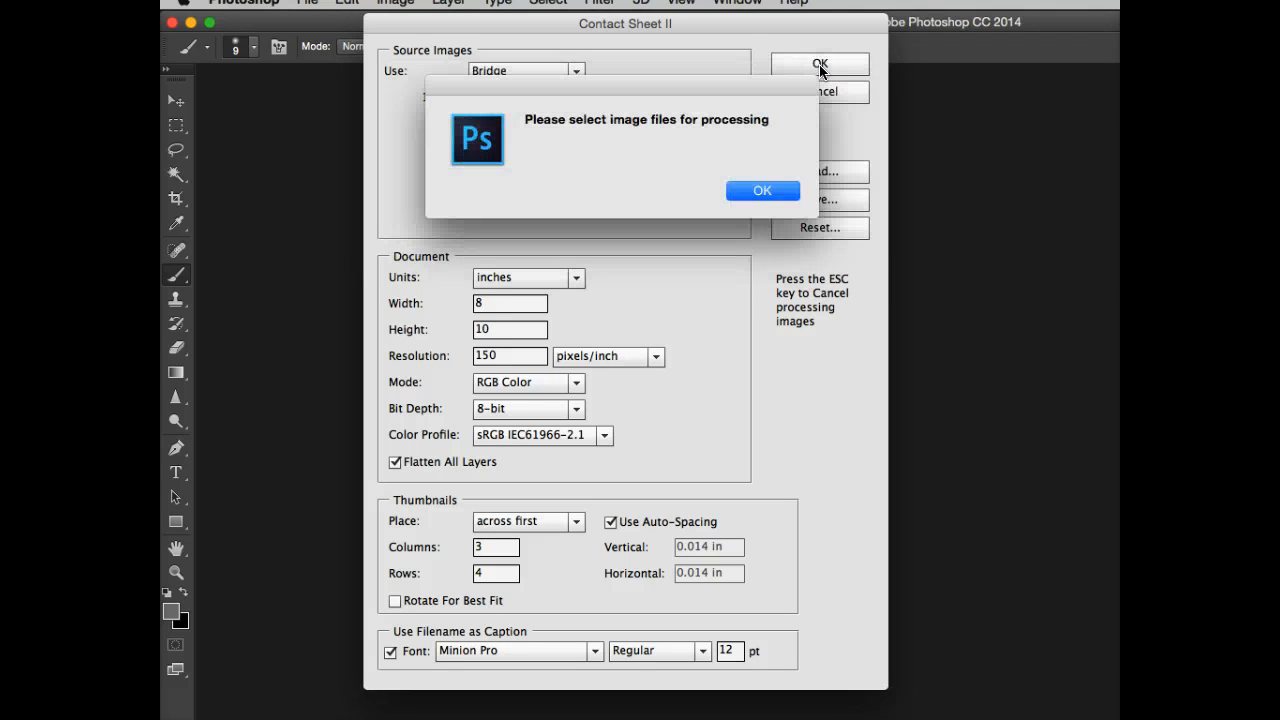
pyautogui.click(758, 193)
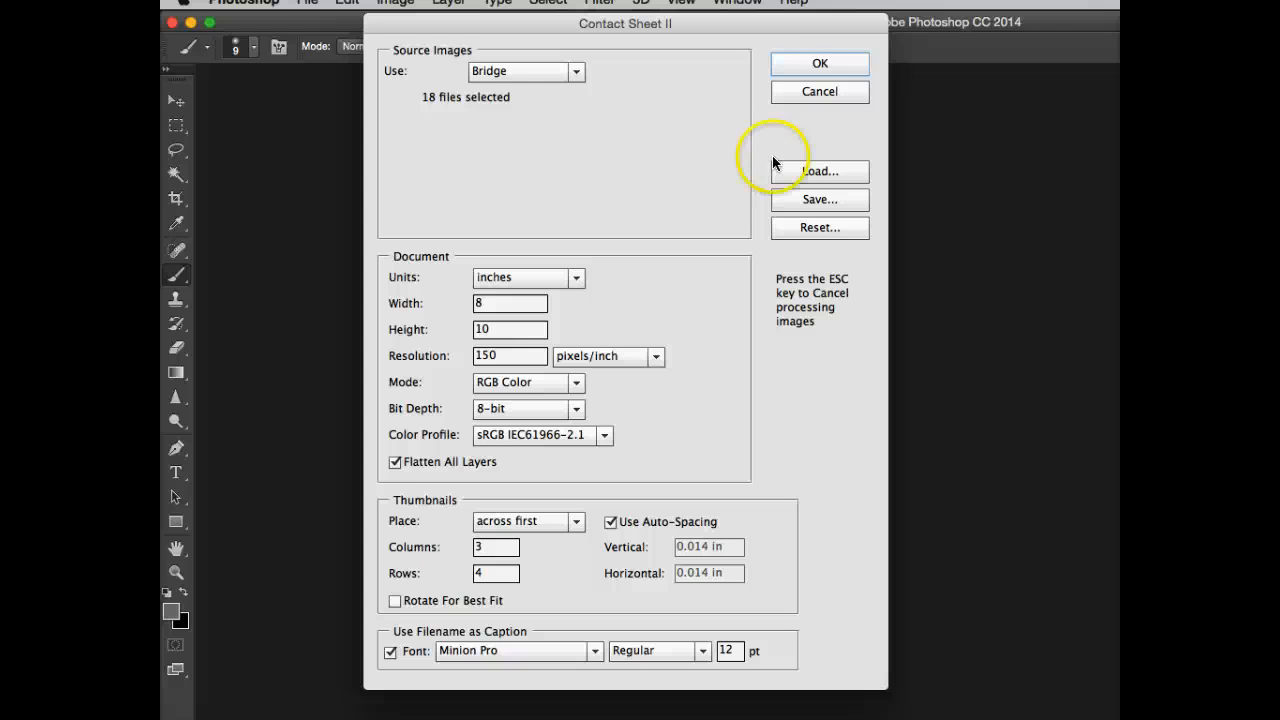
pyautogui.click(820, 64)
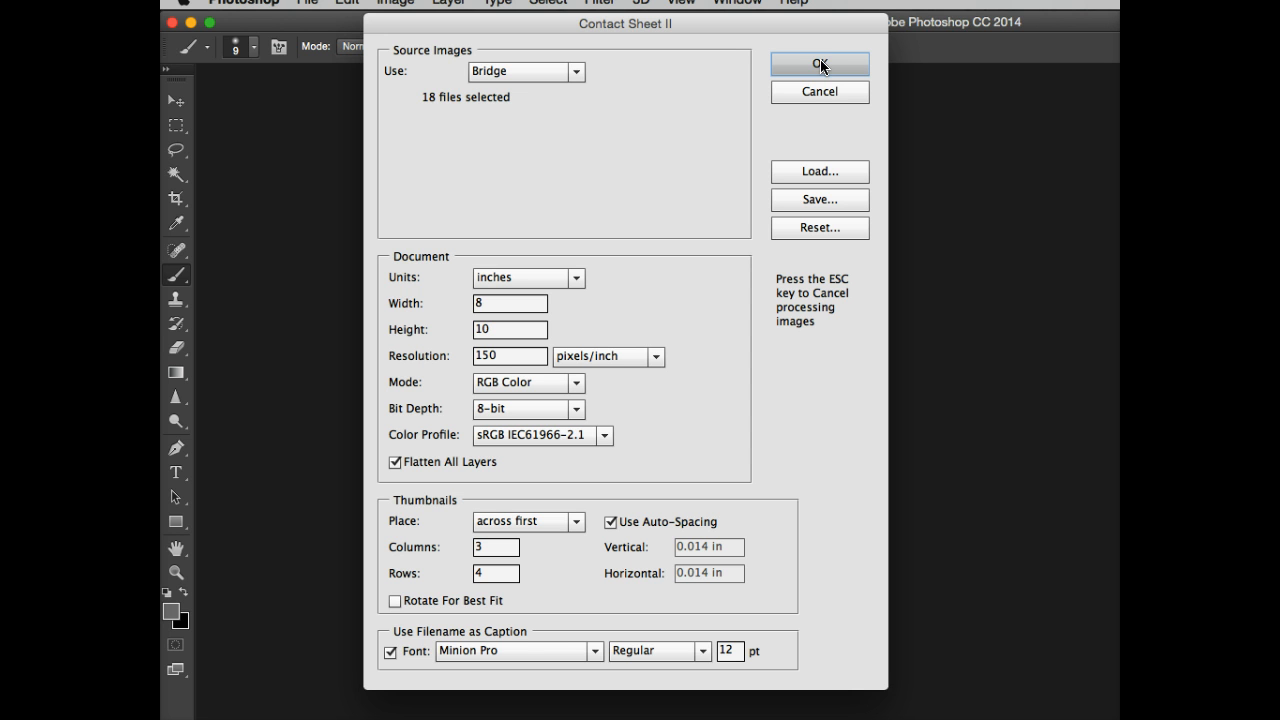
pyautogui.click(820, 64)
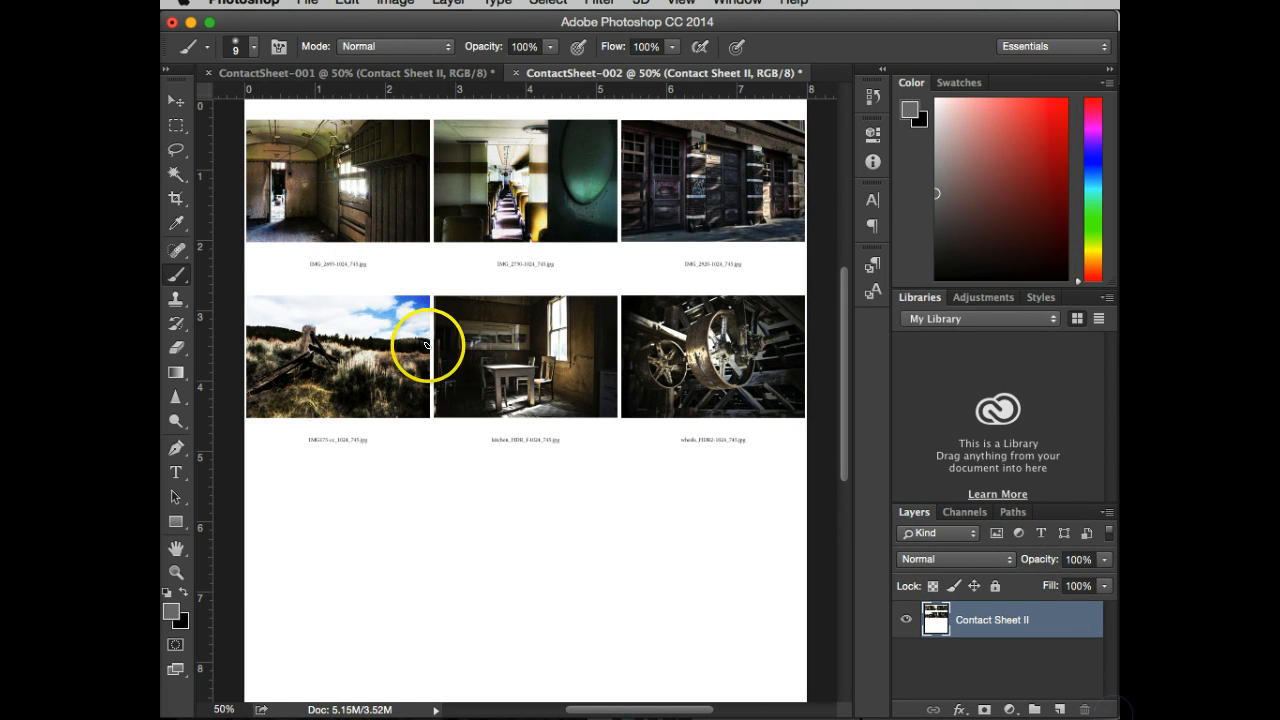
# Step: Flip between the two sheets, end on ContactSheet-001 and reach its File commands
pyautogui.click(345, 73)
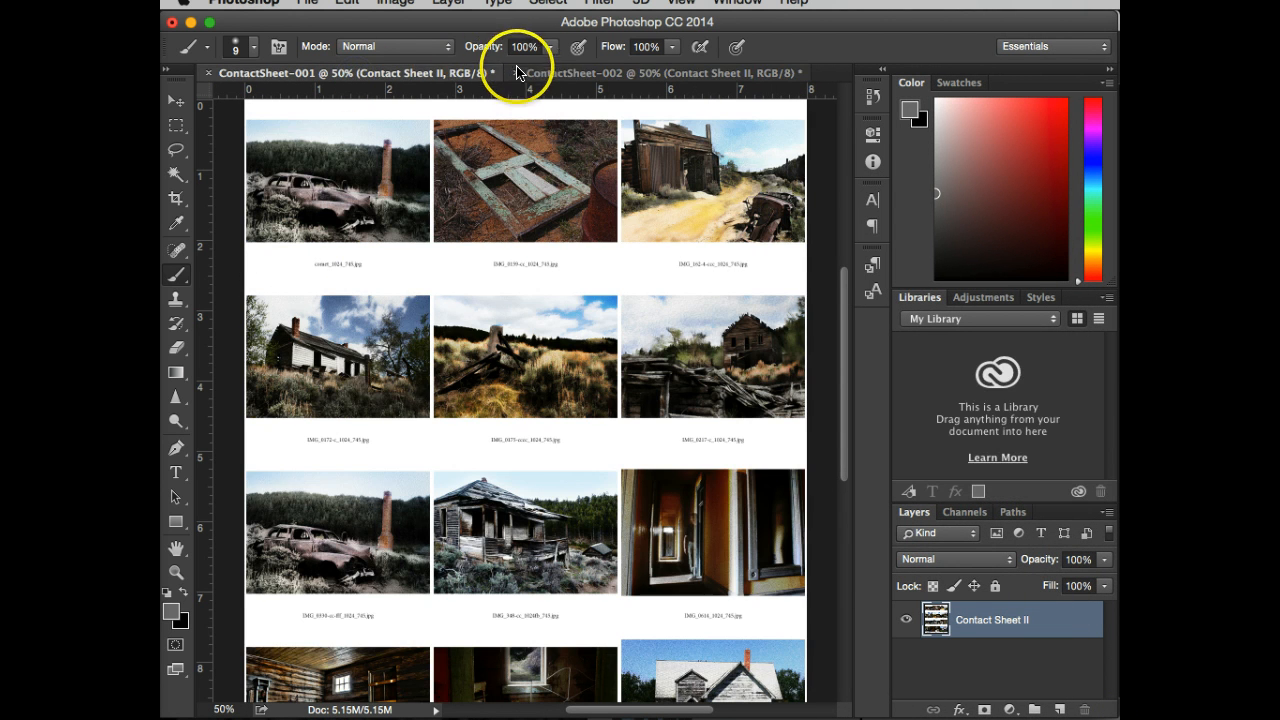
pyautogui.click(560, 73)
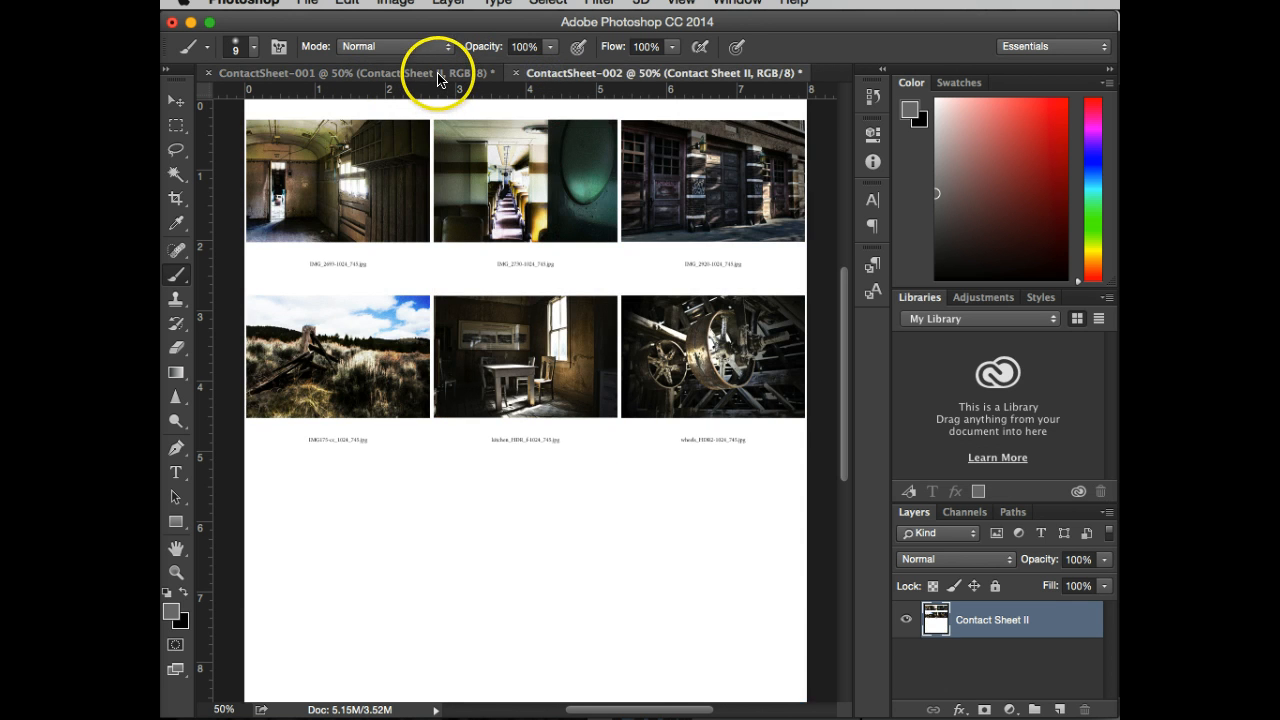
pyautogui.click(440, 73)
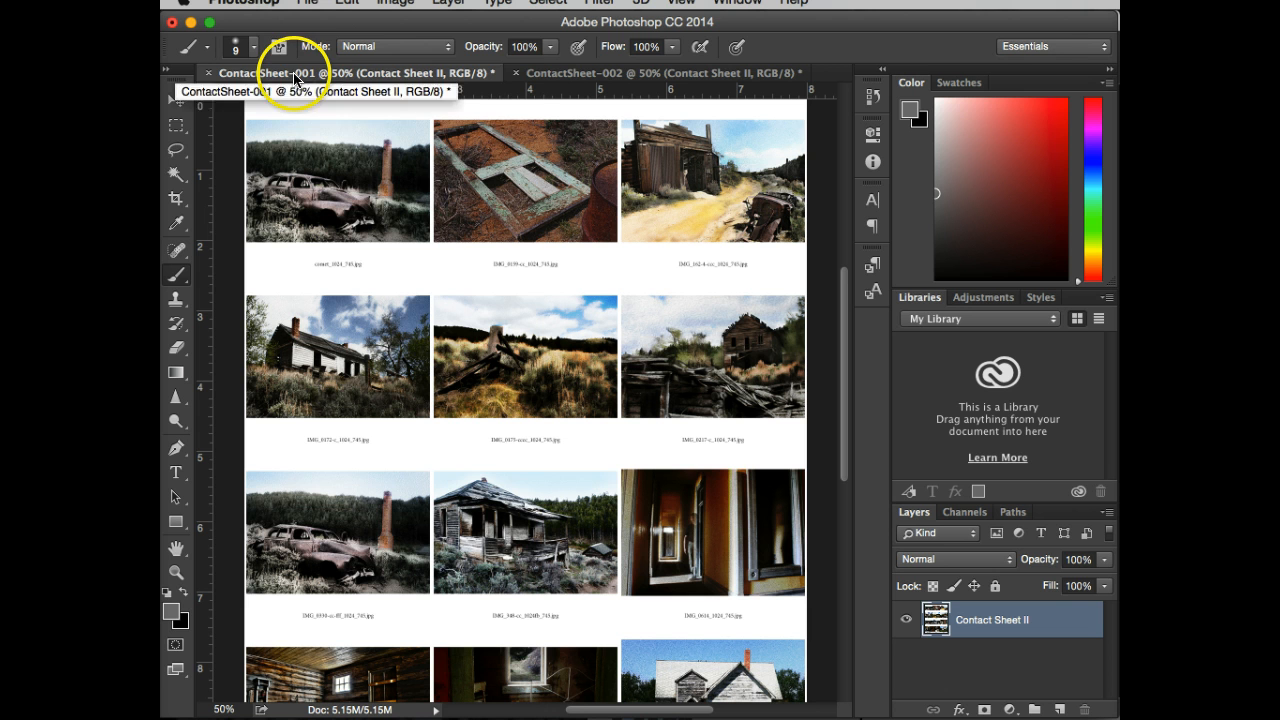
pyautogui.click(305, 5)
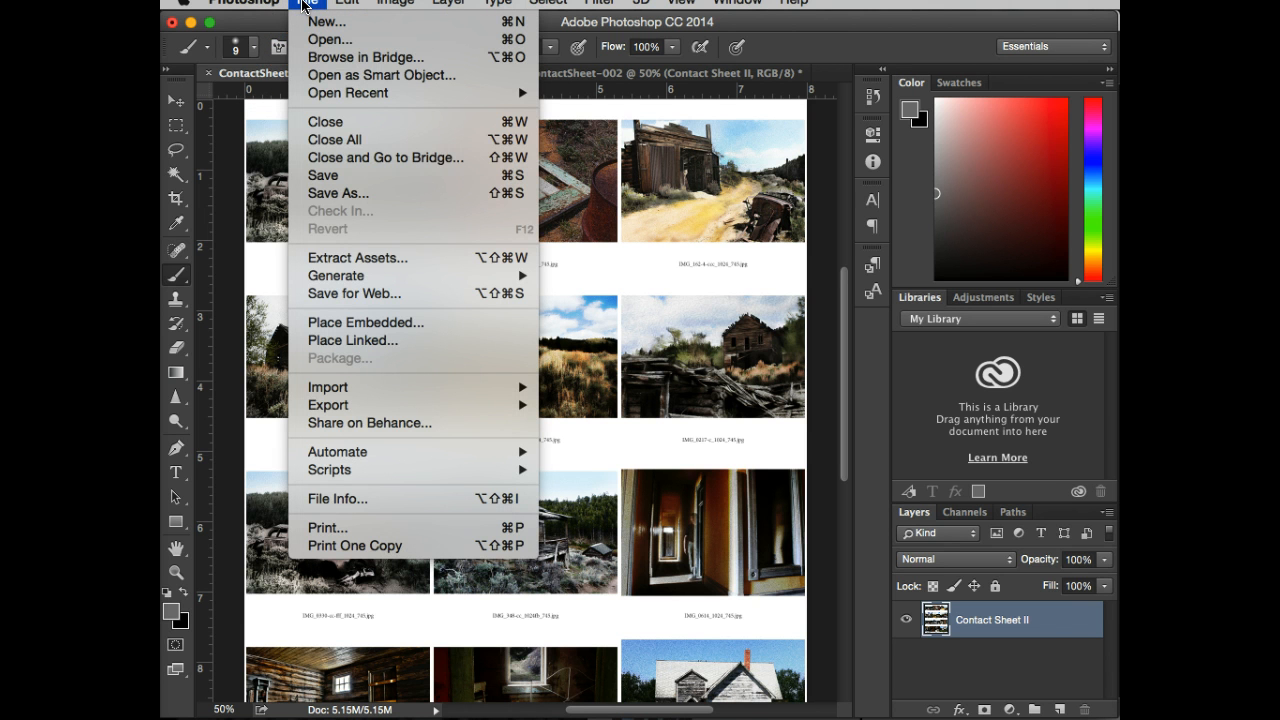
# Step: Start Save As for ContactSheet-001 and set the save location to the Desktop
pyautogui.click(337, 193)
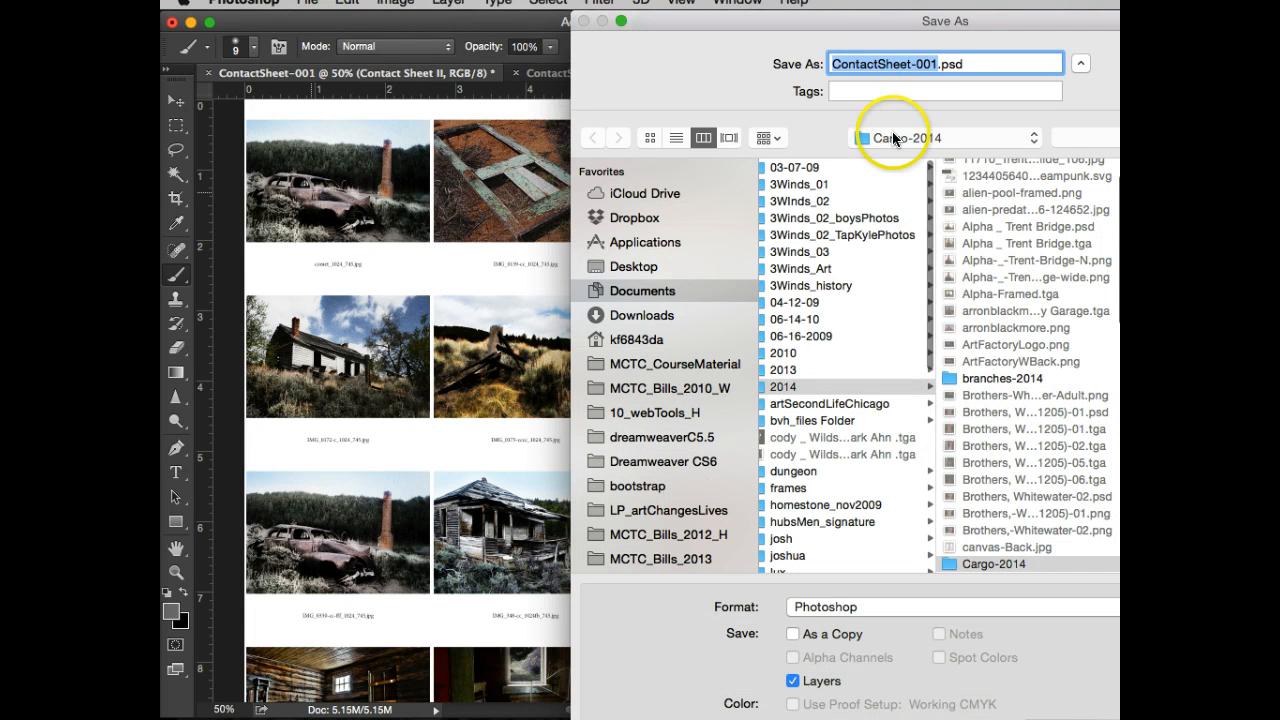
pyautogui.click(892, 138)
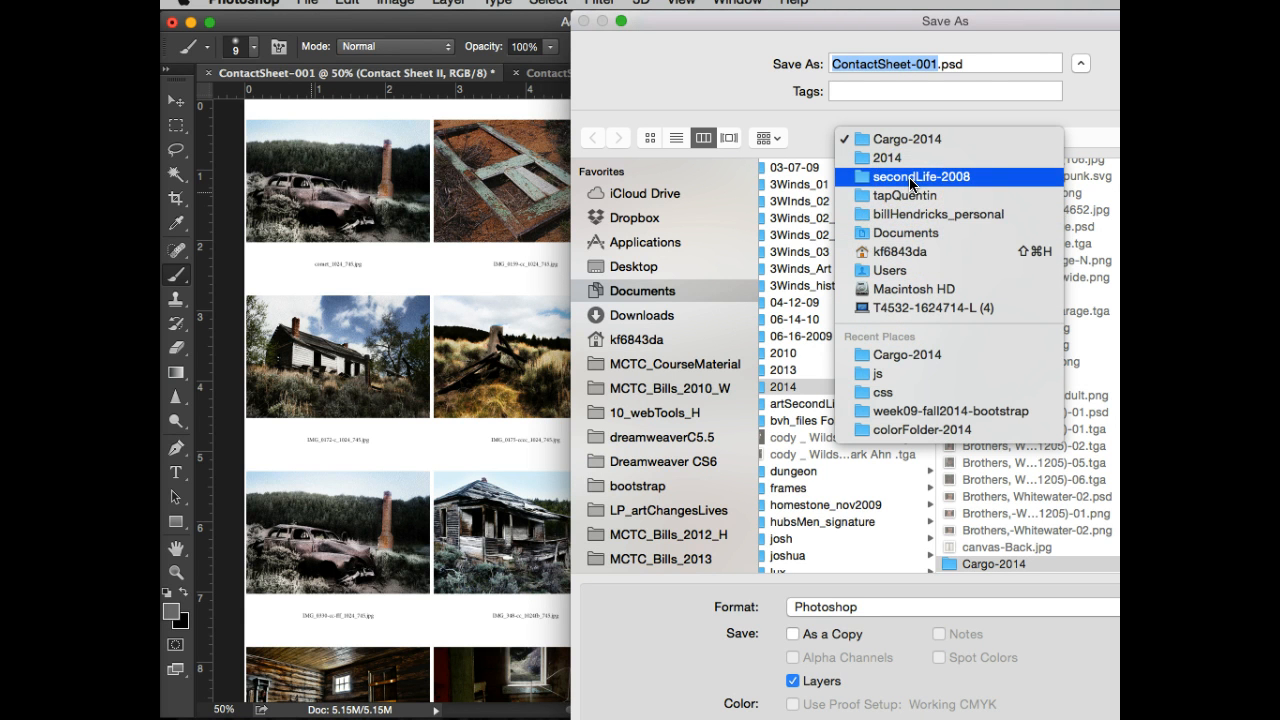
pyautogui.click(894, 251)
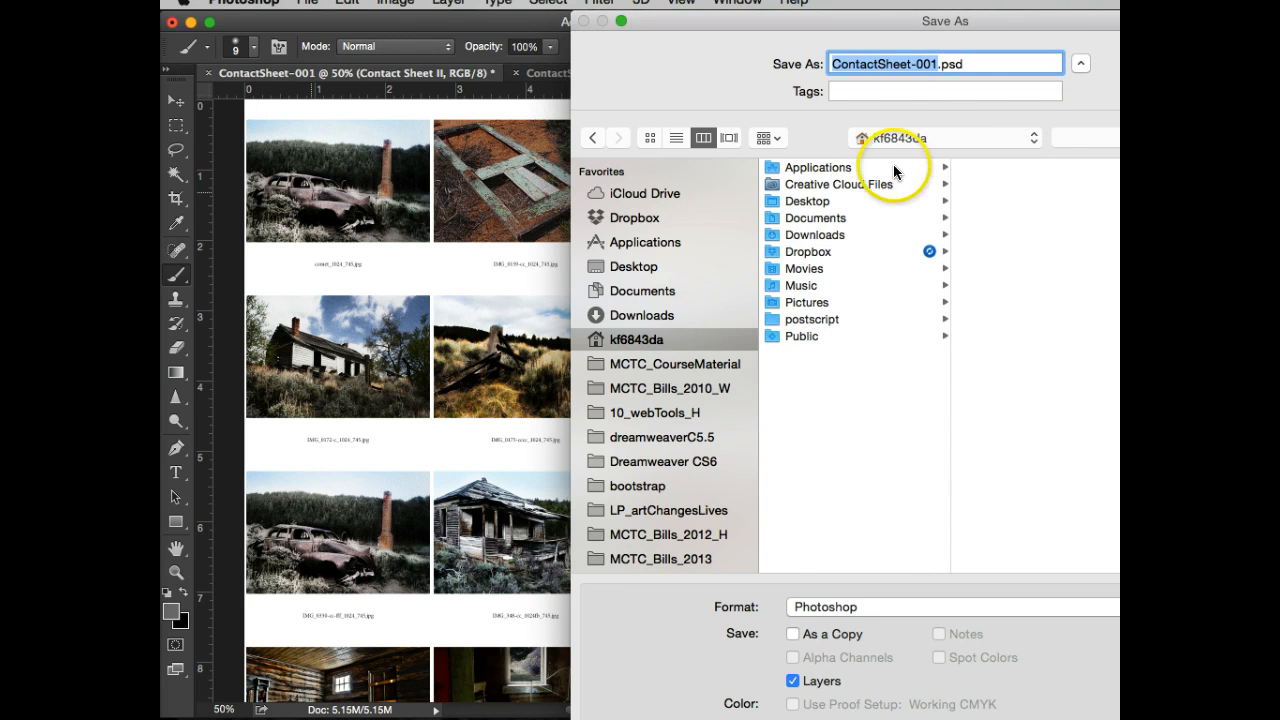
pyautogui.click(817, 207)
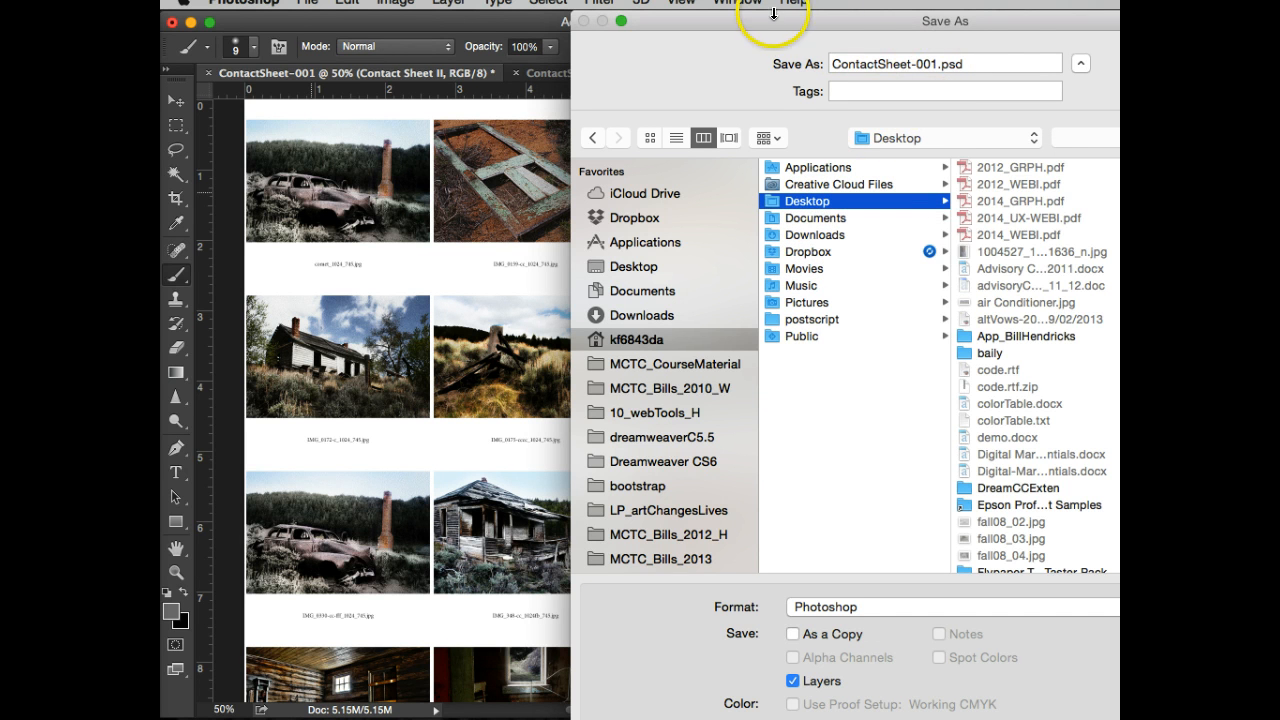
pyautogui.moveTo(770, 20); pyautogui.dragTo(460, 12)
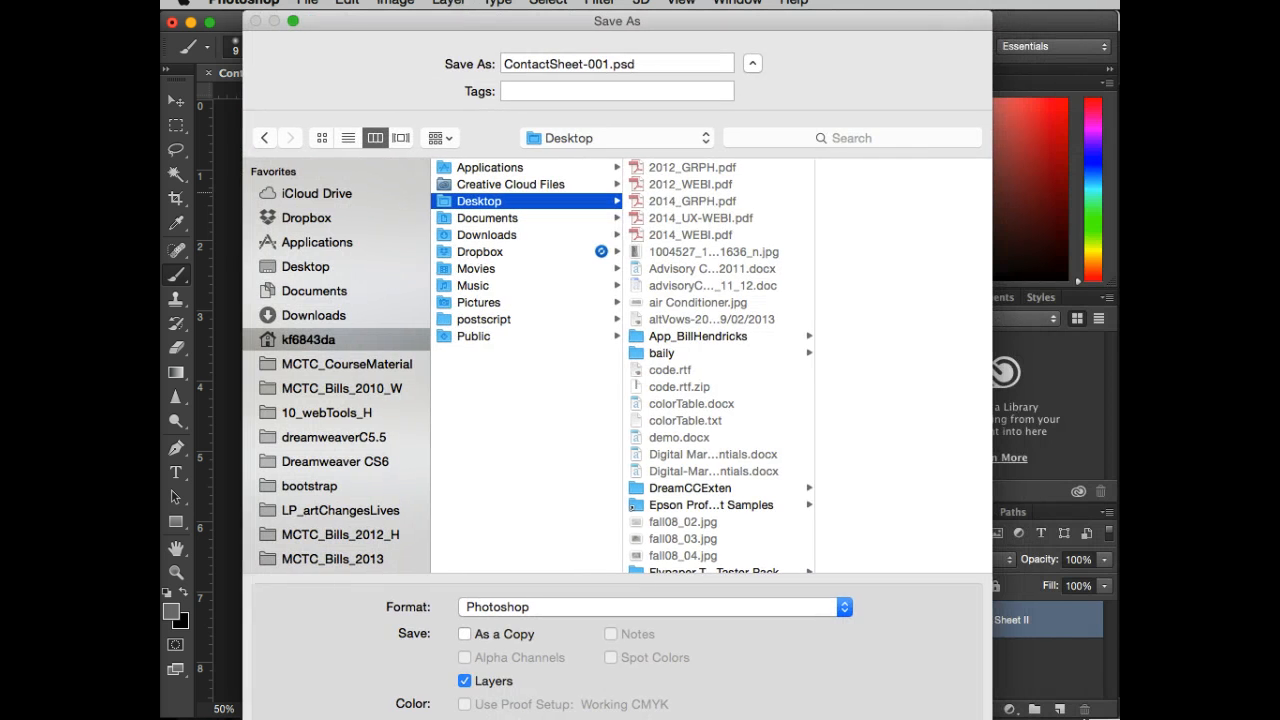
# Step: Choose Photoshop PDF as the format and save the first contact sheet
pyautogui.click(753, 607)
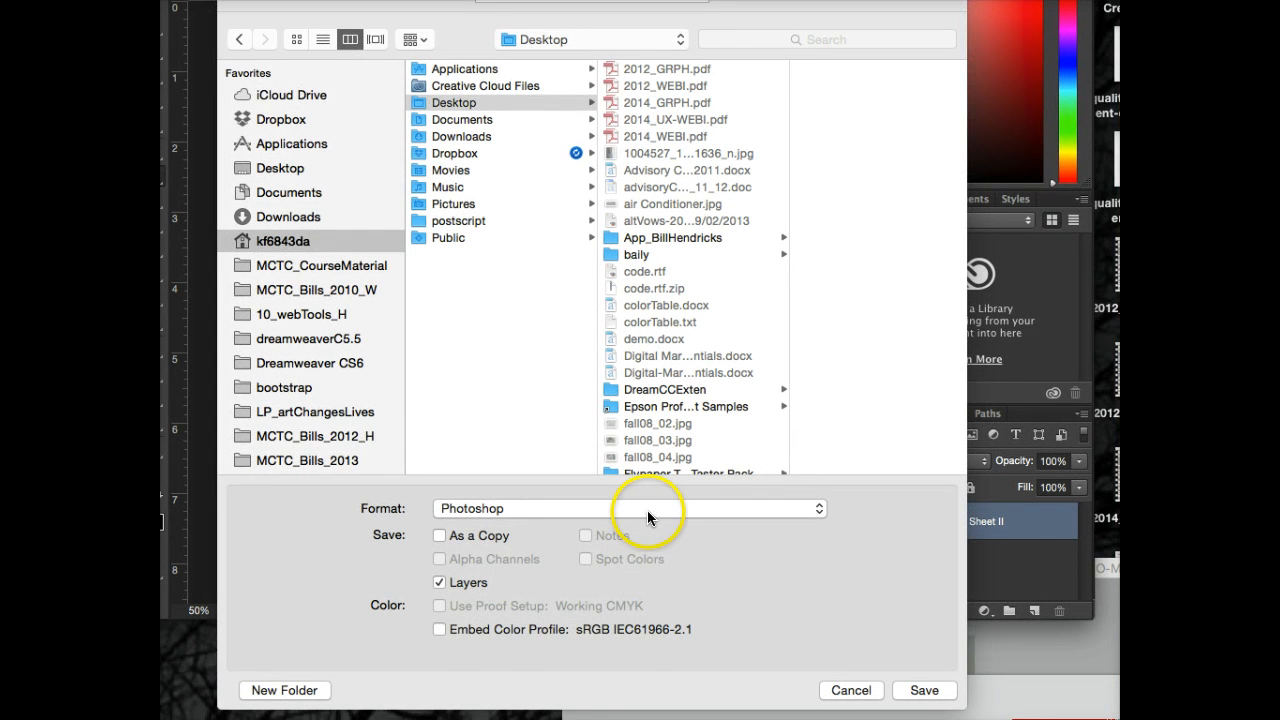
pyautogui.click(647, 510)
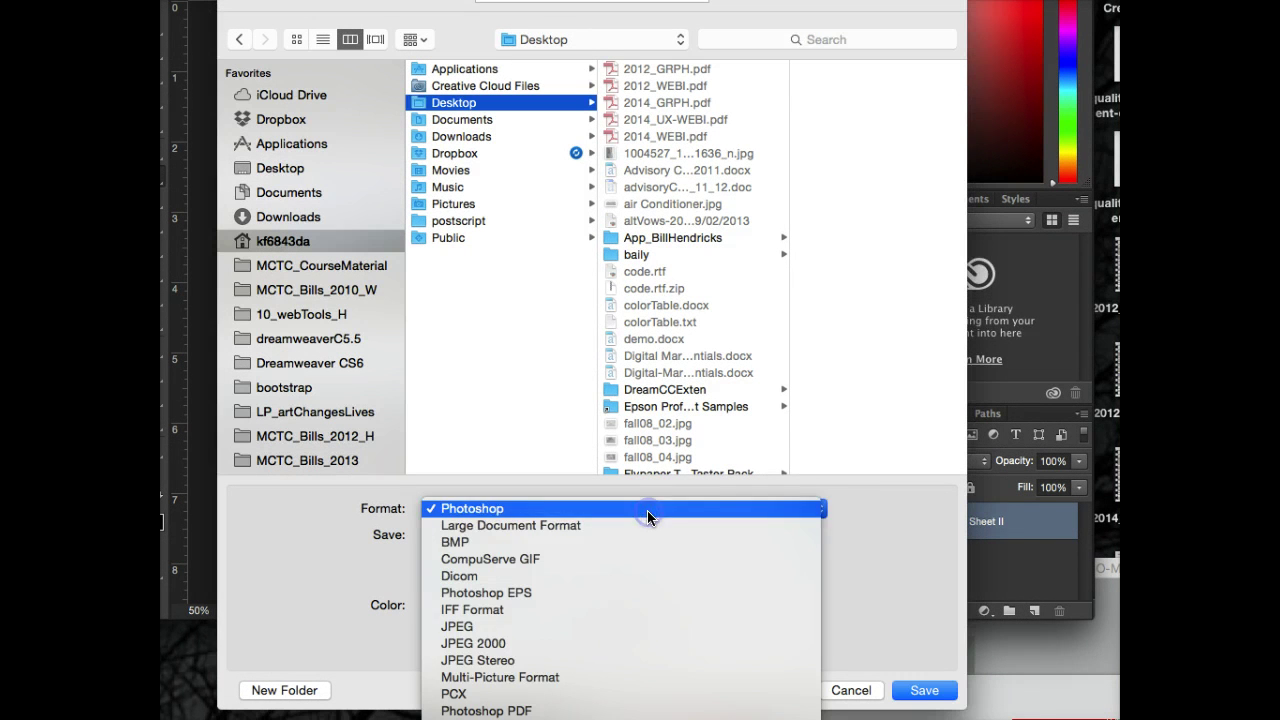
pyautogui.click(596, 712)
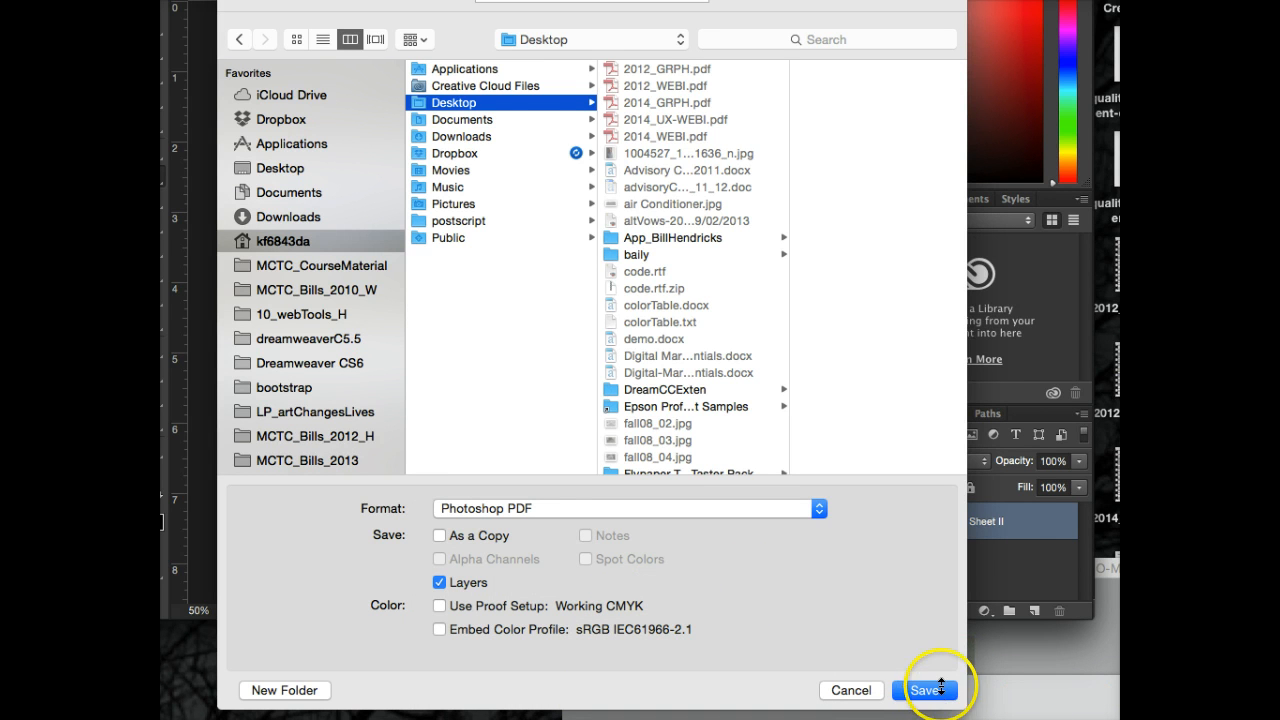
pyautogui.click(927, 690)
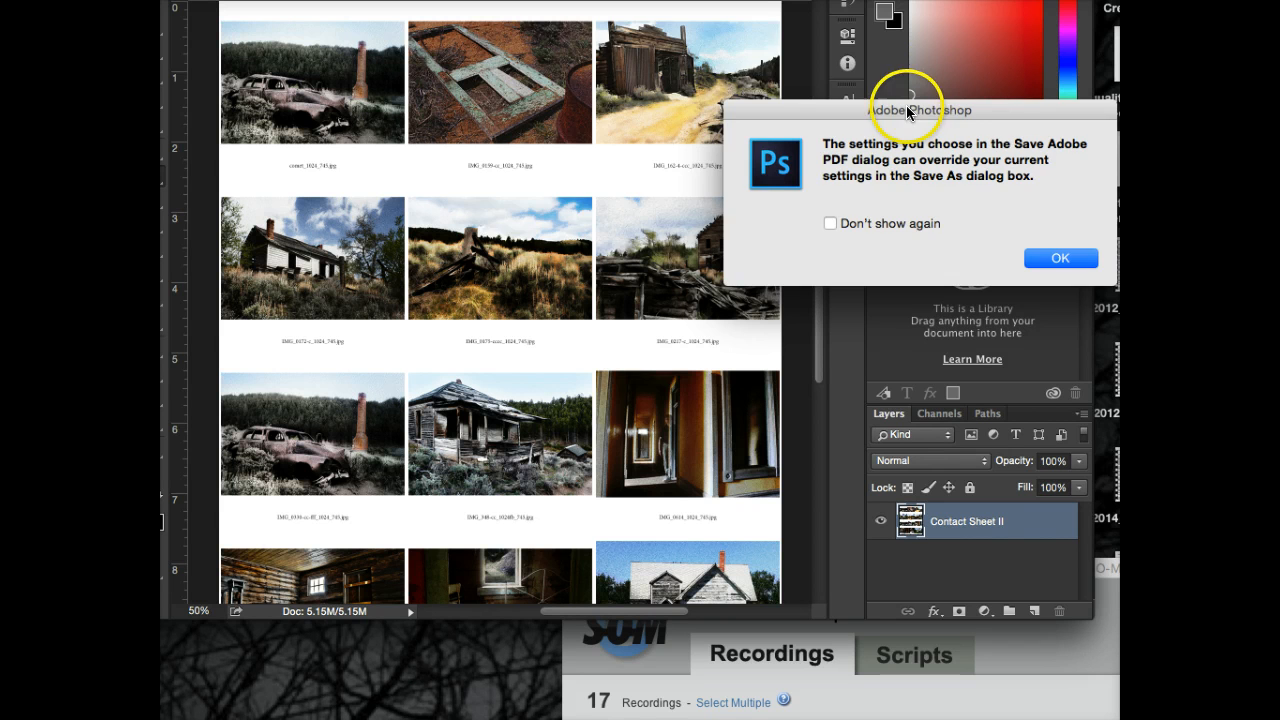
# Step: Accept the PDF notice, Save PDF and keep Photoshop editing capabilities for ContactSheet-001.pdf
pyautogui.moveTo(903, 114); pyautogui.dragTo(654, 36)
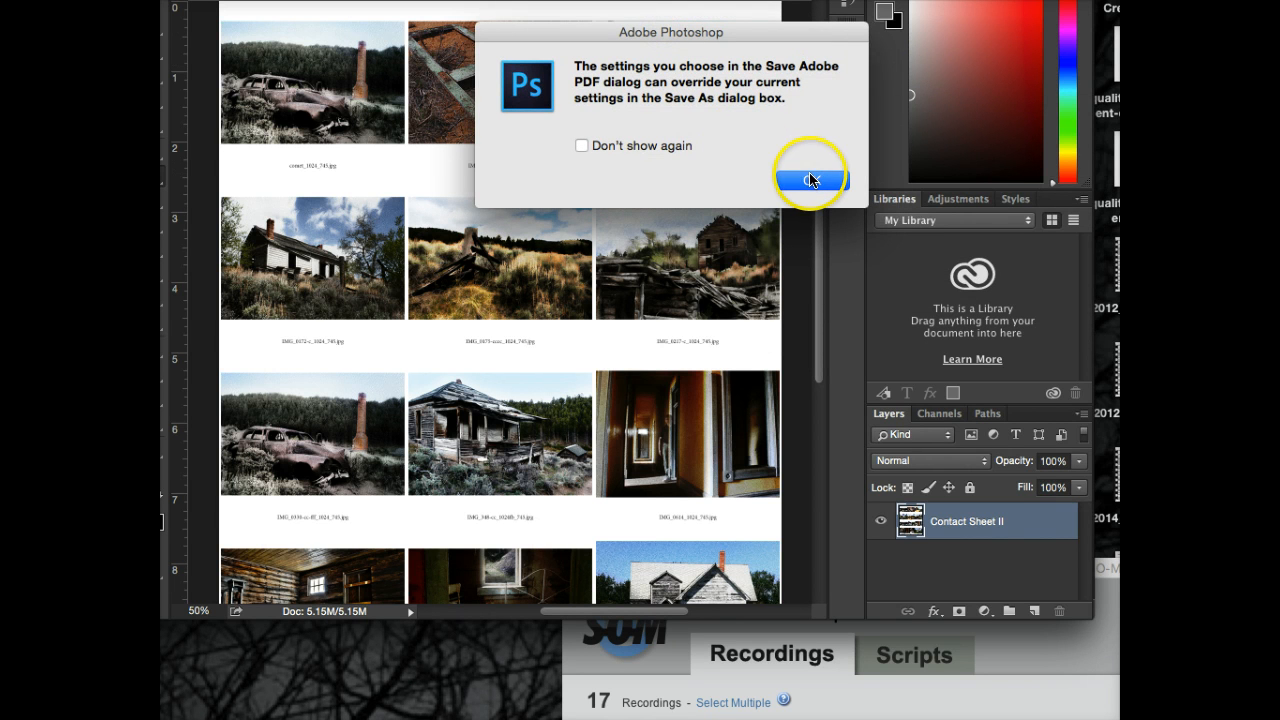
pyautogui.click(811, 178)
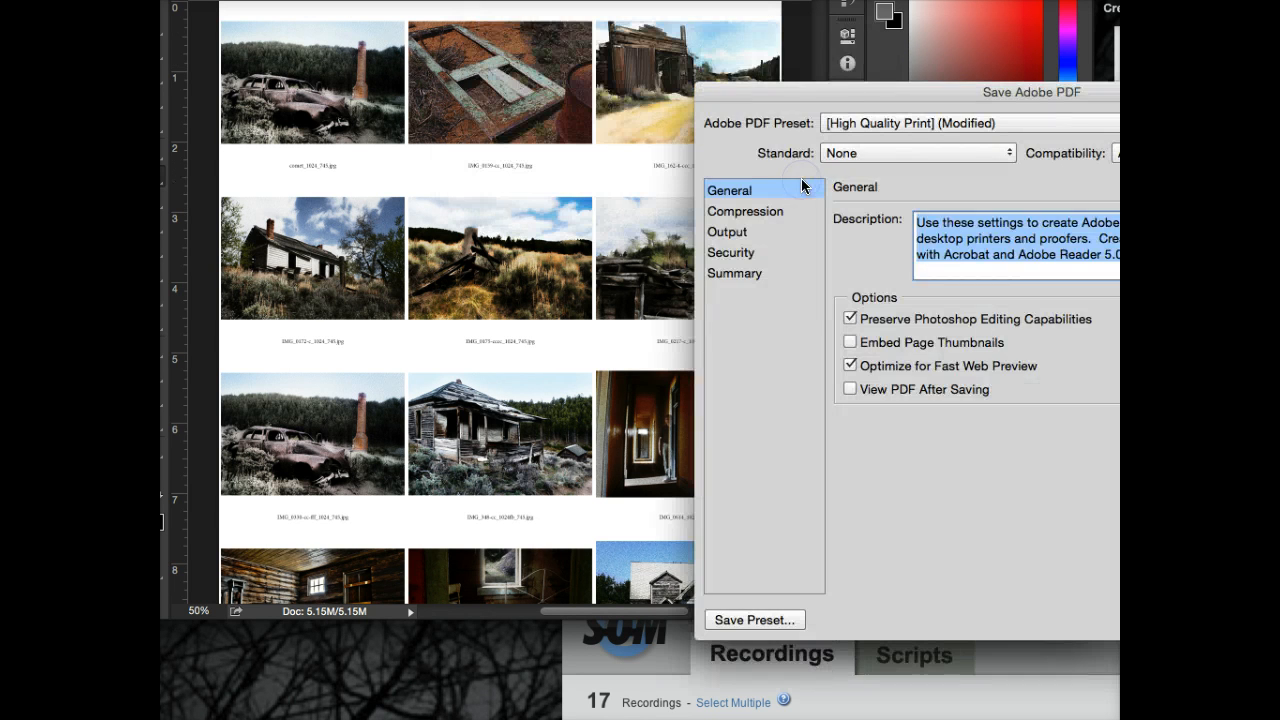
pyautogui.moveTo(771, 94); pyautogui.dragTo(355, 12)
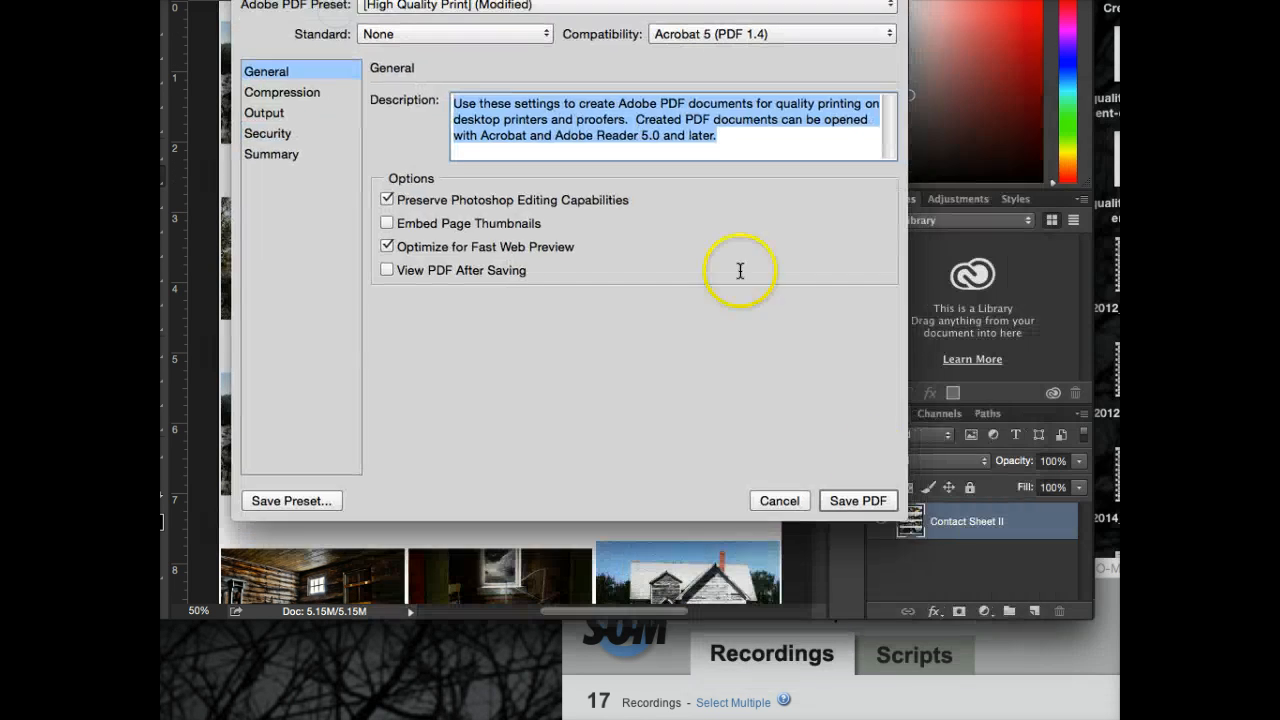
pyautogui.click(846, 503)
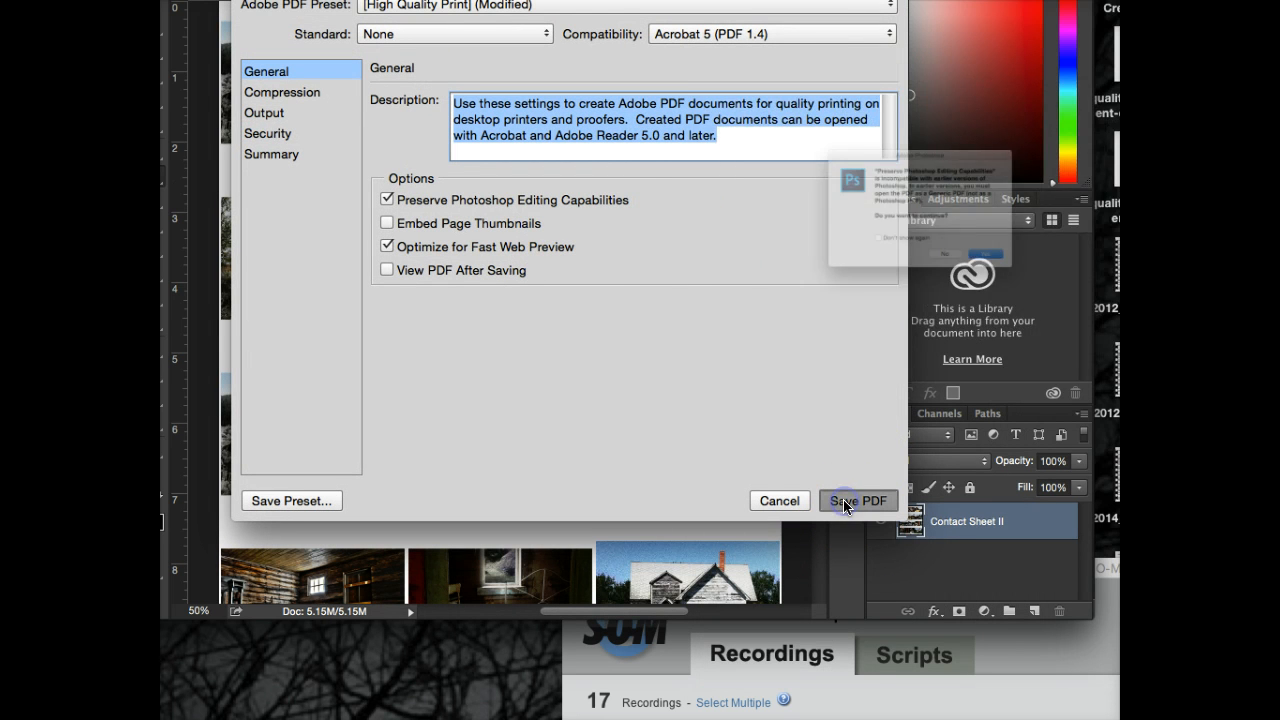
pyautogui.moveTo(893, 103); pyautogui.dragTo(667, 47)
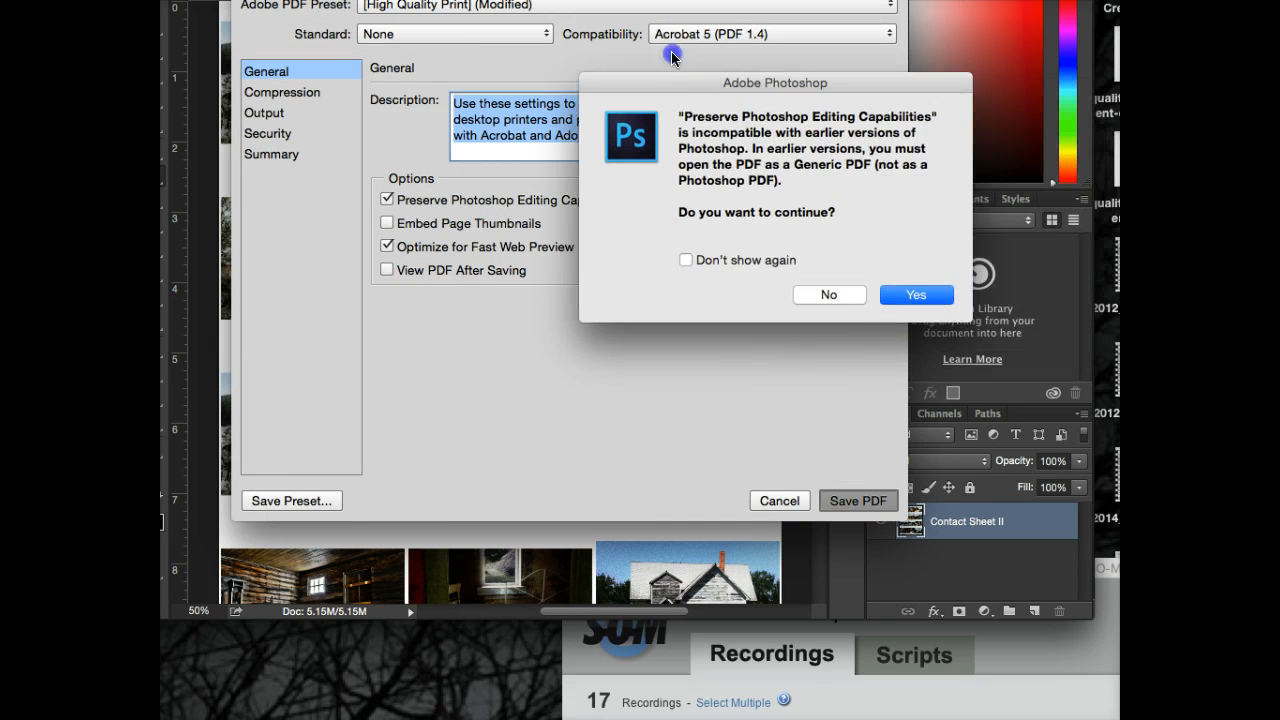
pyautogui.click(829, 253)
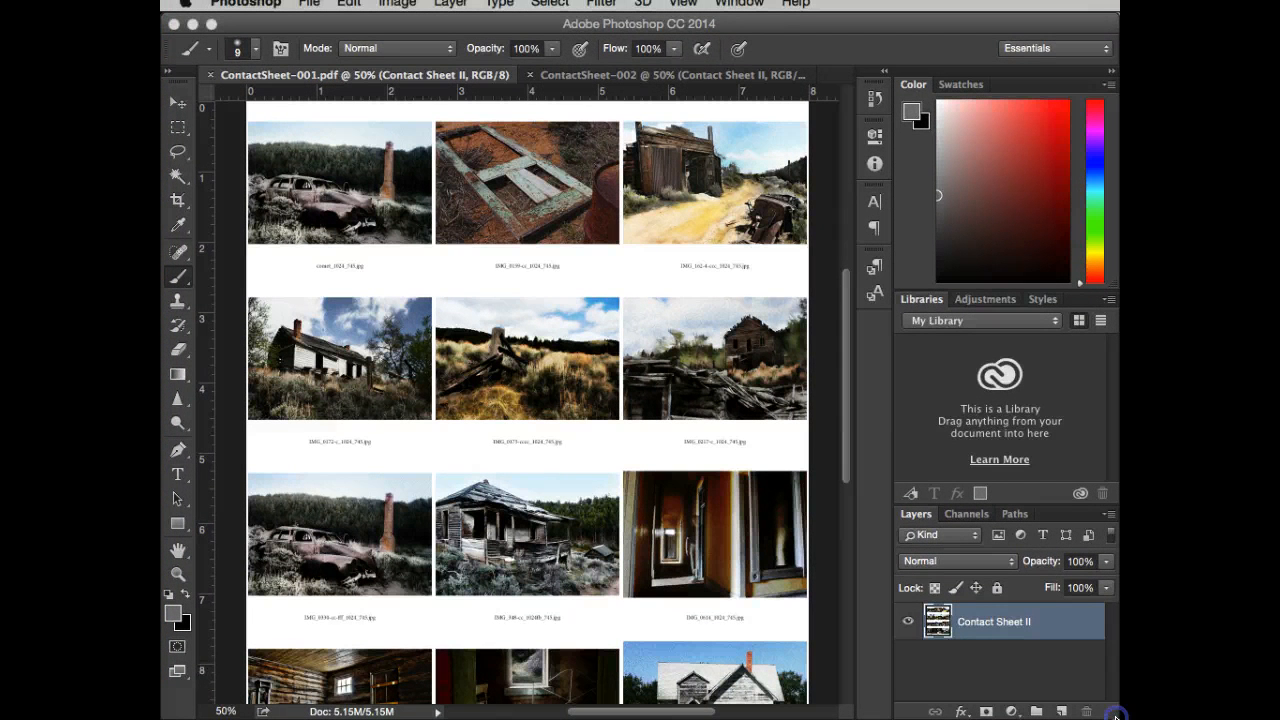
# Step: Save ContactSheet-002 as a Photoshop PDF on the Desktop under its default name
pyautogui.click(590, 78)
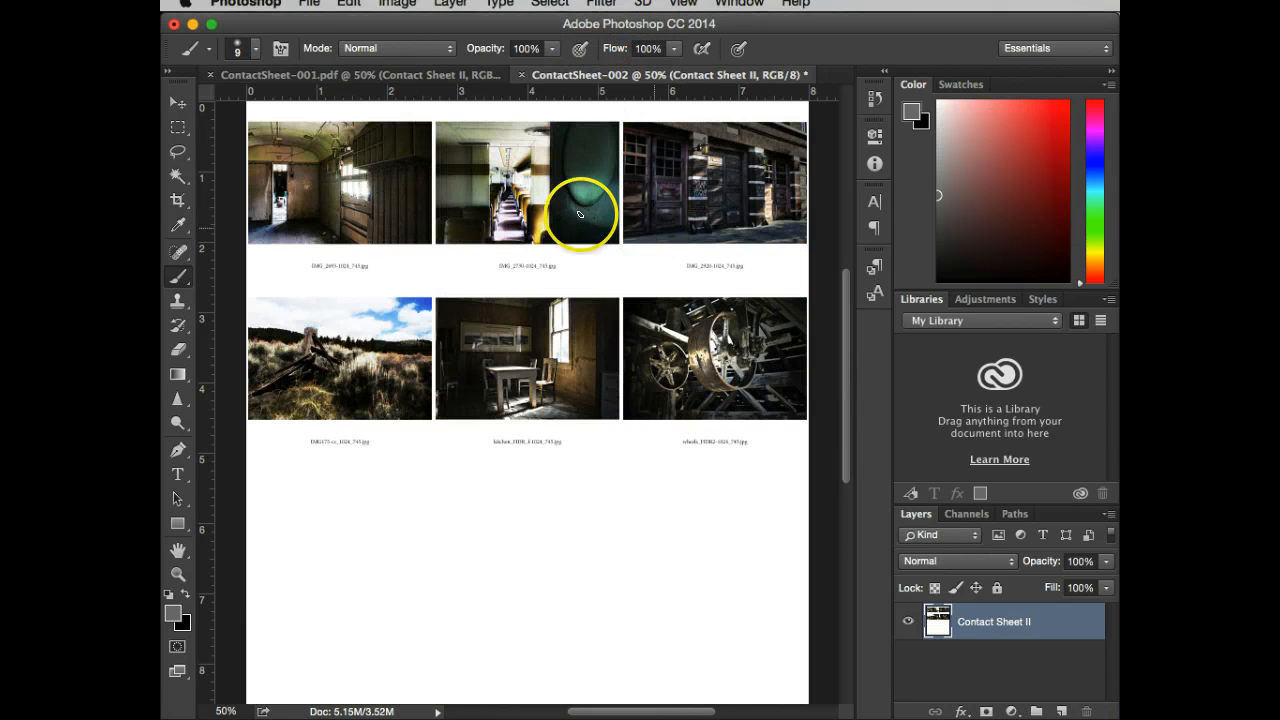
pyautogui.click(309, 4)
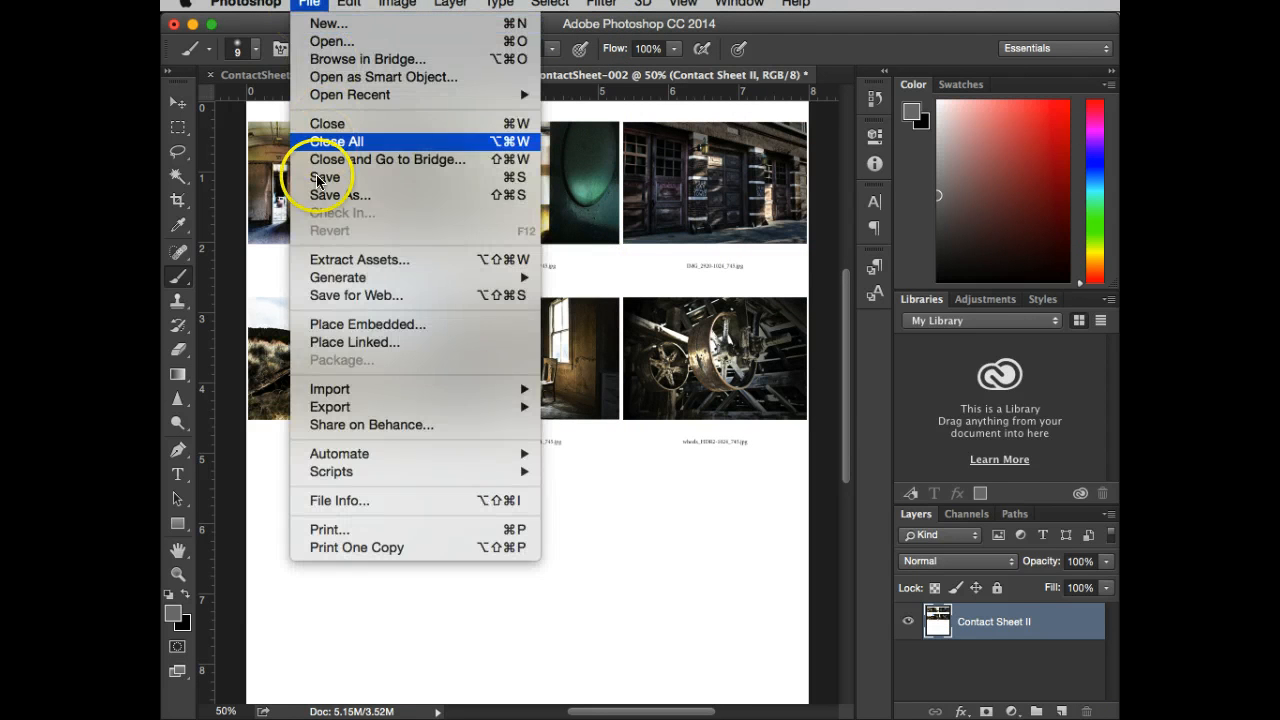
pyautogui.click(338, 195)
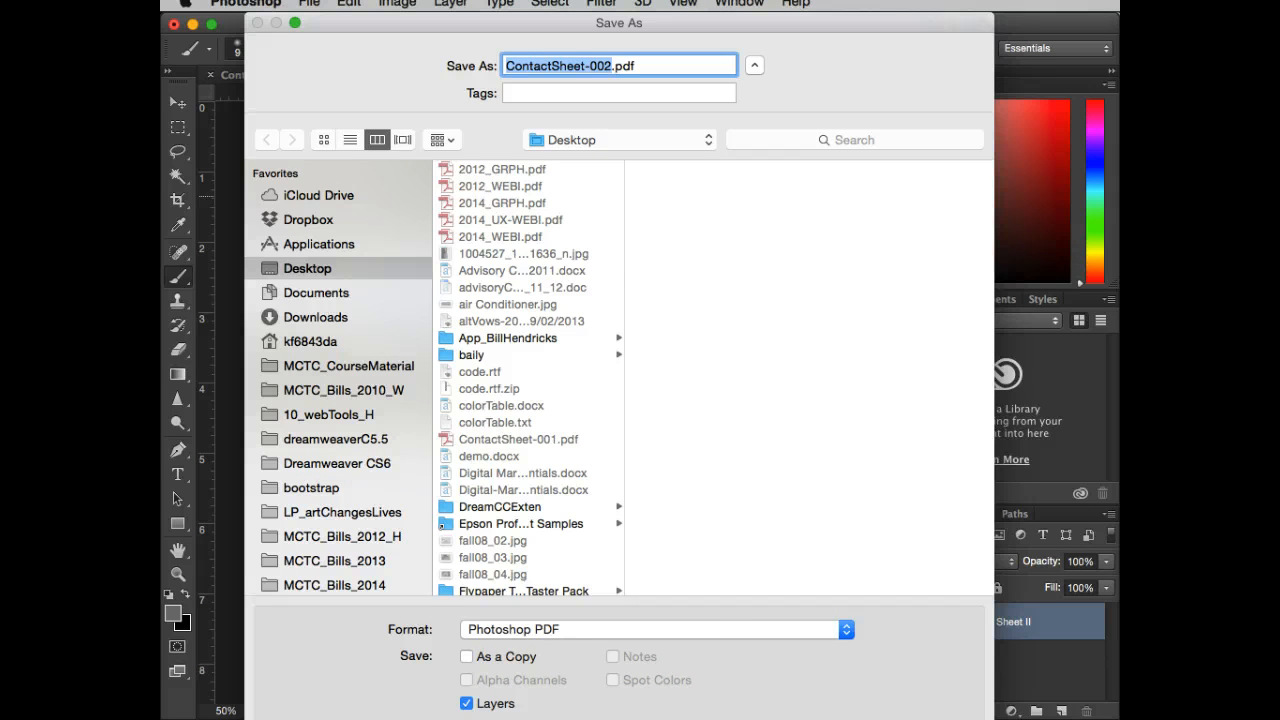
pyautogui.press('Return')
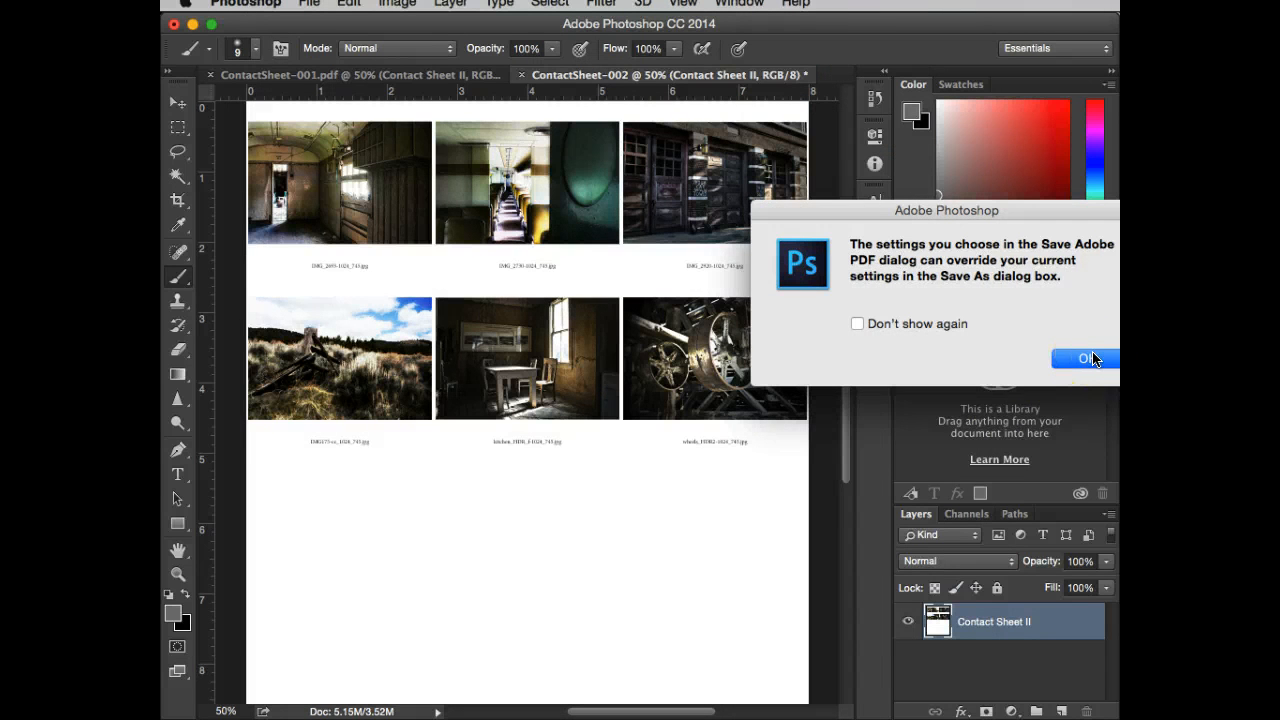
# Step: Accept the PDF notice, Save PDF and keep editing capabilities for ContactSheet-002.pdf
pyautogui.click(1088, 359)
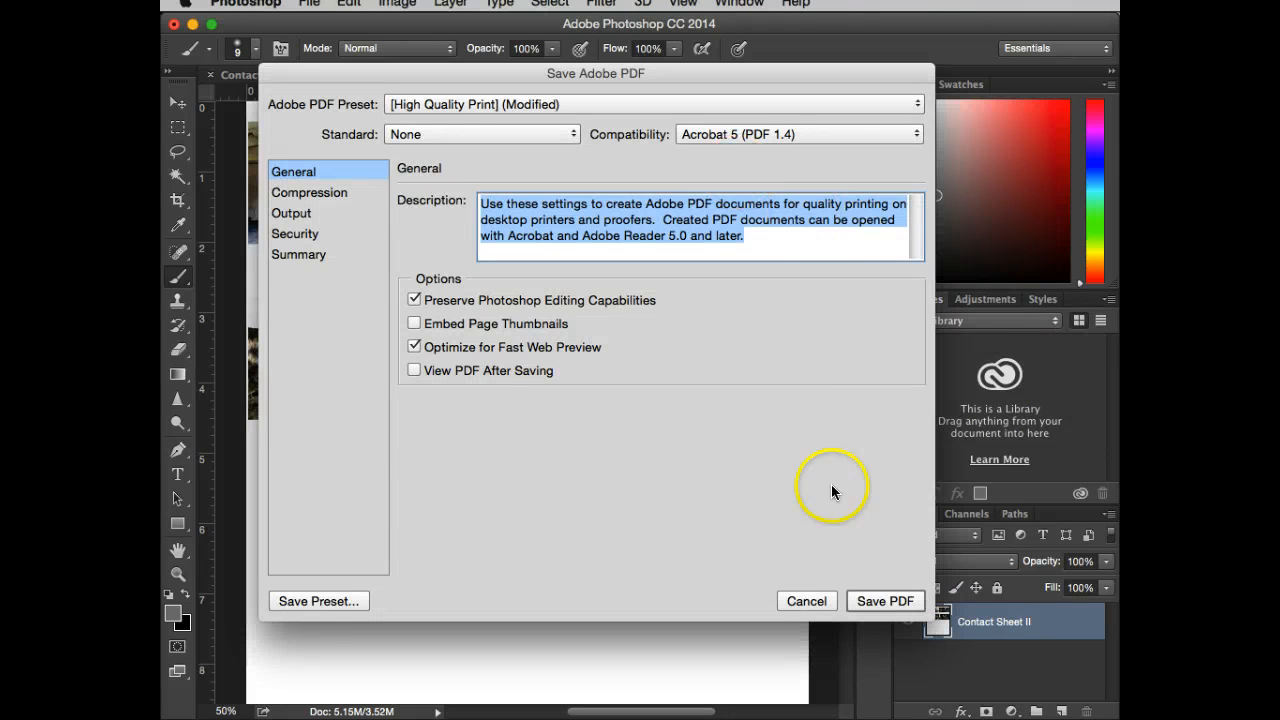
pyautogui.click(852, 601)
pyautogui.click(856, 598)
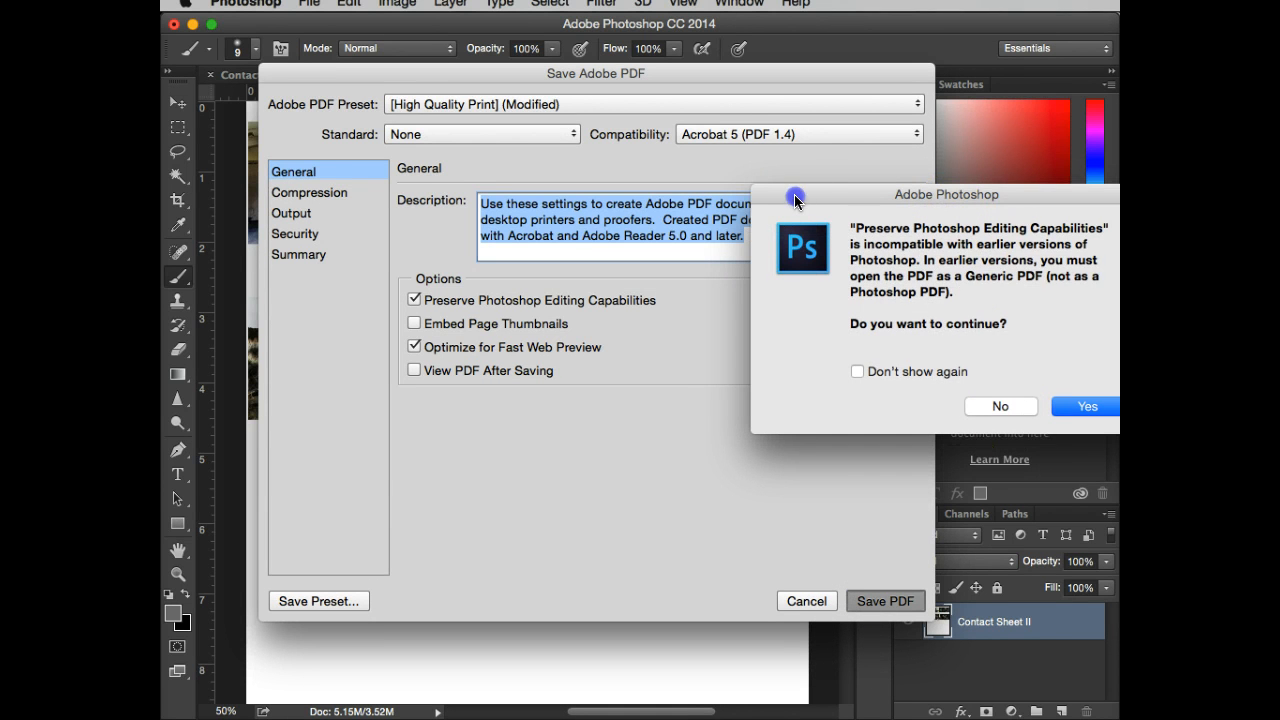
pyautogui.moveTo(795, 198); pyautogui.dragTo(595, 148)
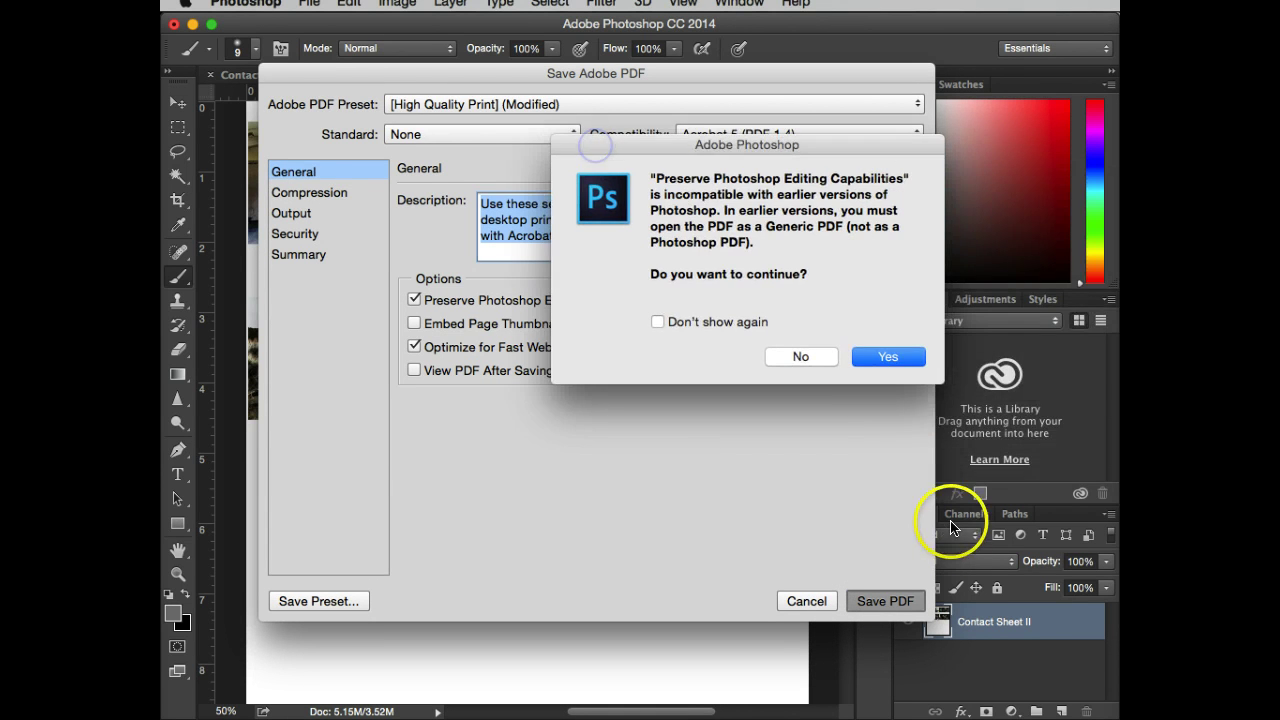
pyautogui.click(869, 360)
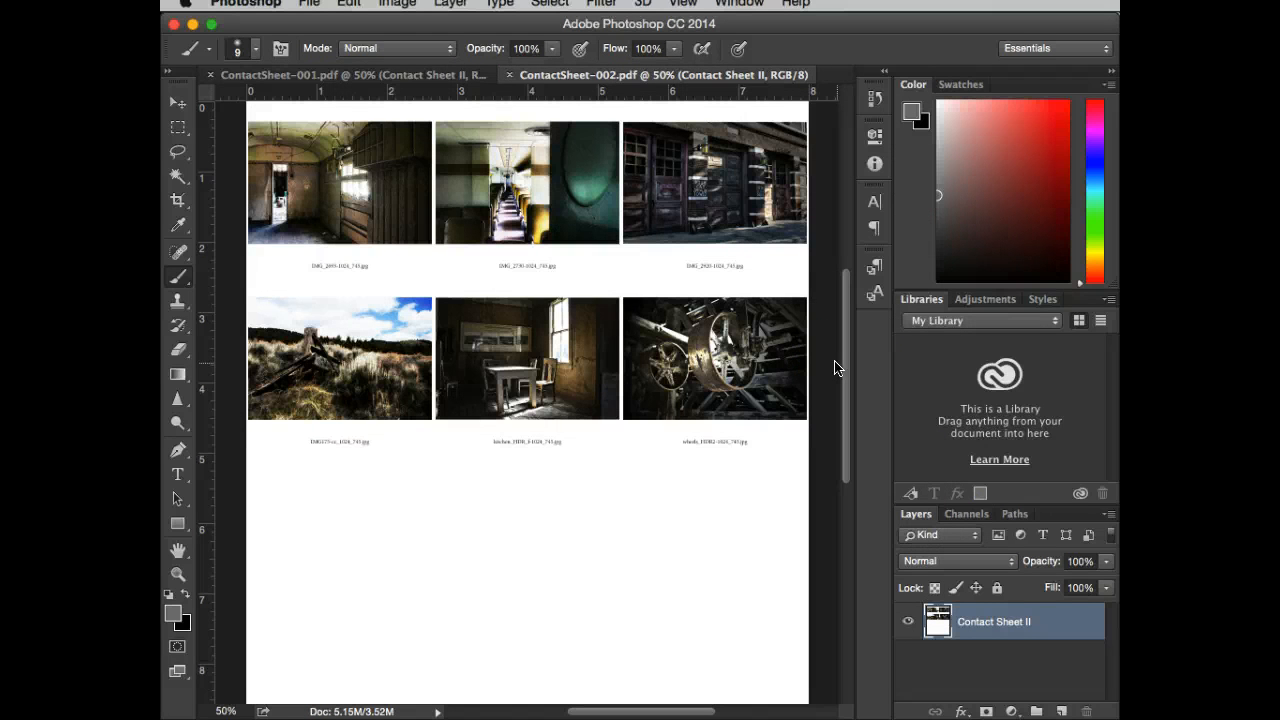
pyautogui.click(769, 377)
pyautogui.click(393, 77)
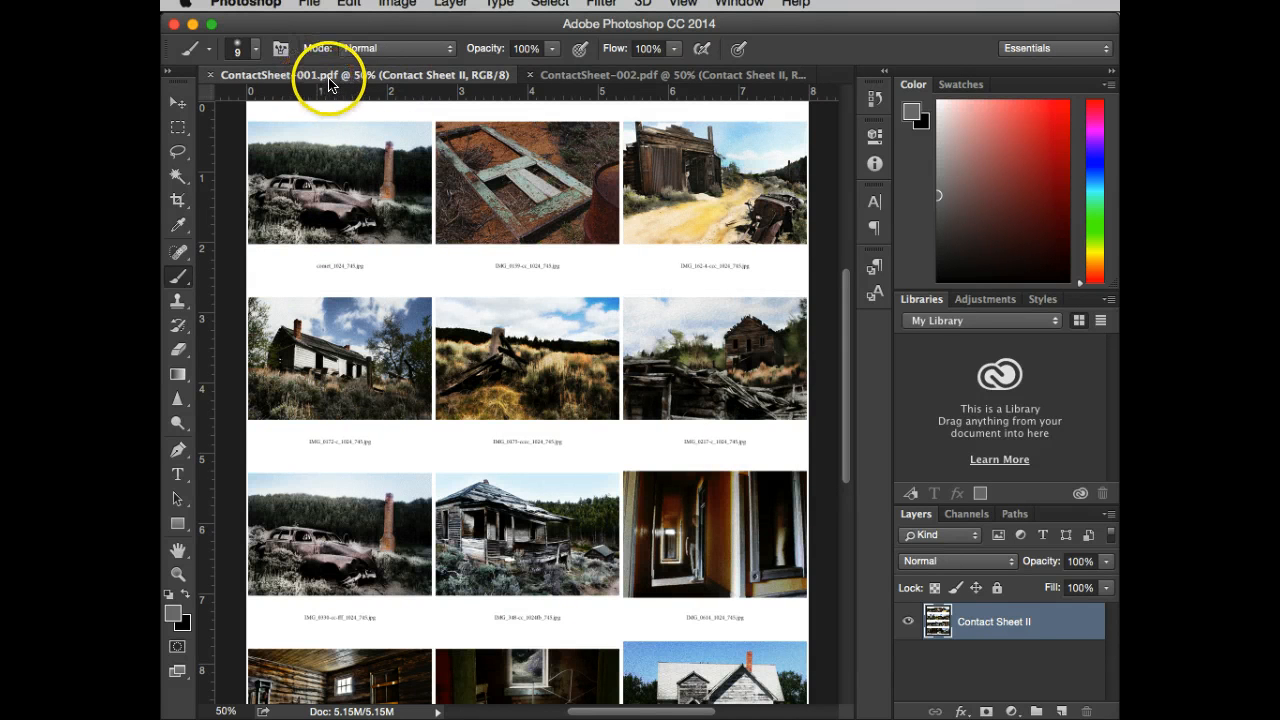
pyautogui.click(630, 75)
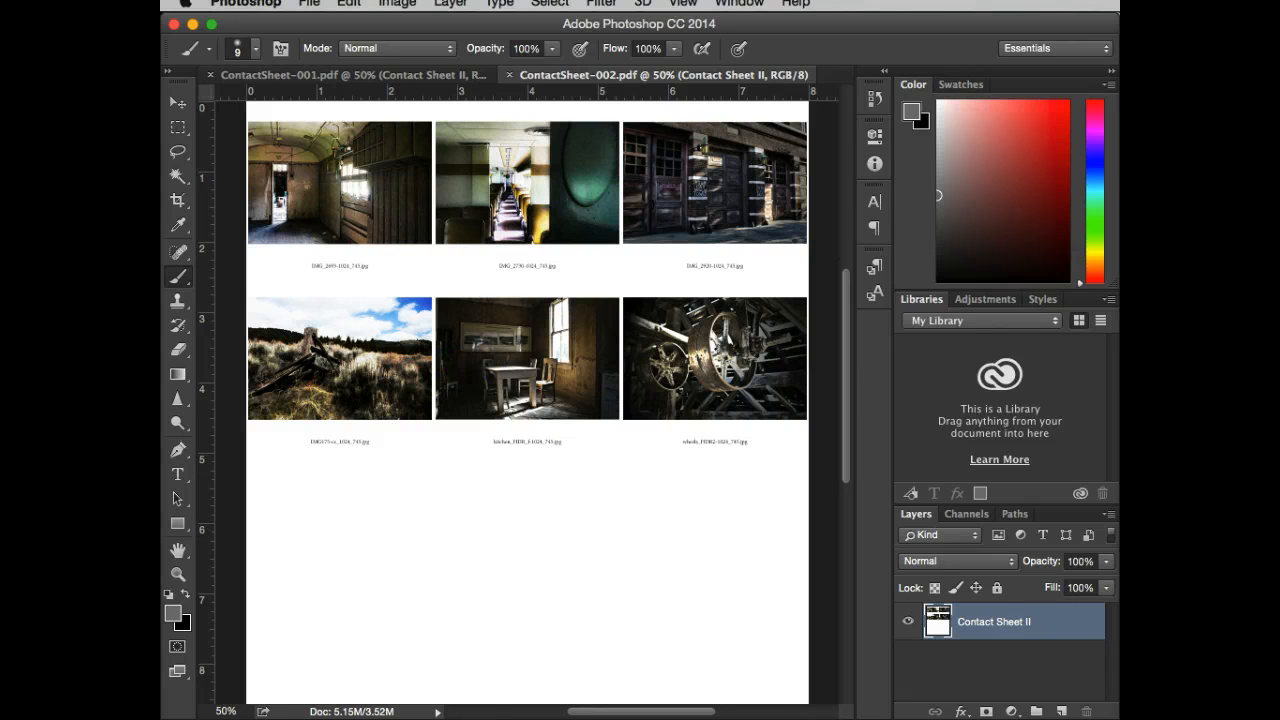
# Step: Bring the Acrobat XI Pro welcome window into view
pyautogui.click(237, 4)
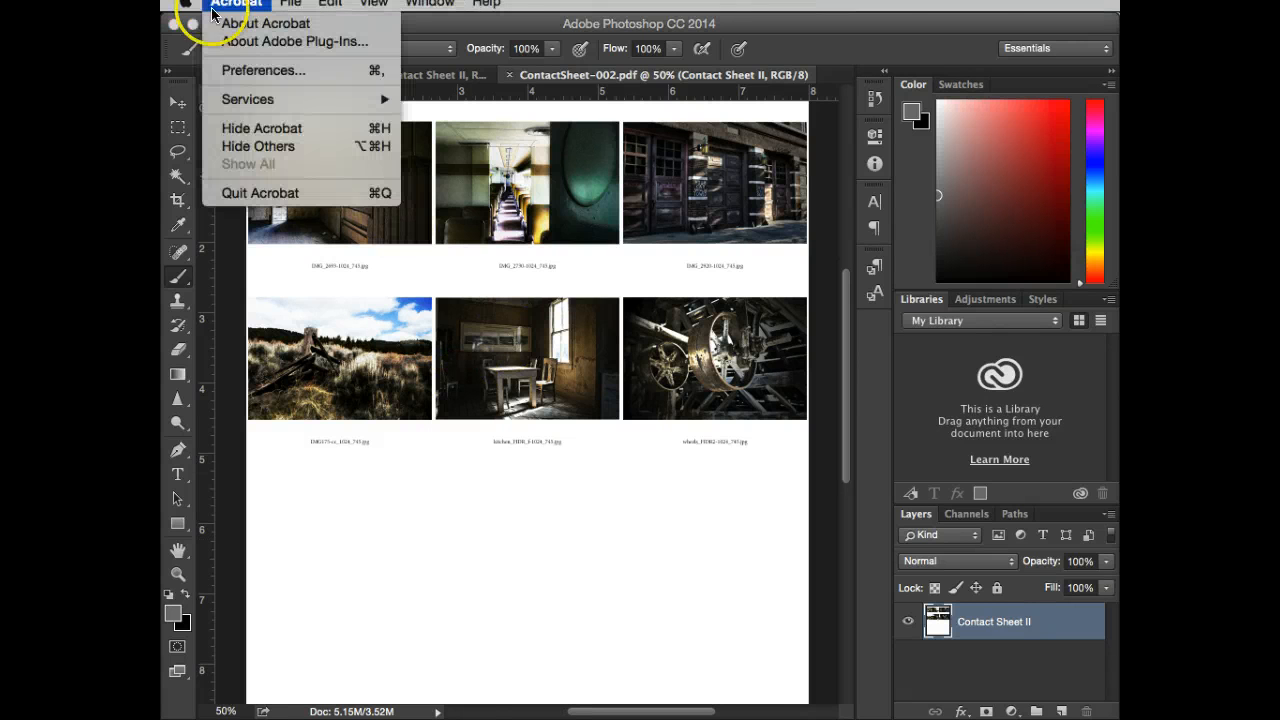
pyautogui.click(259, 193)
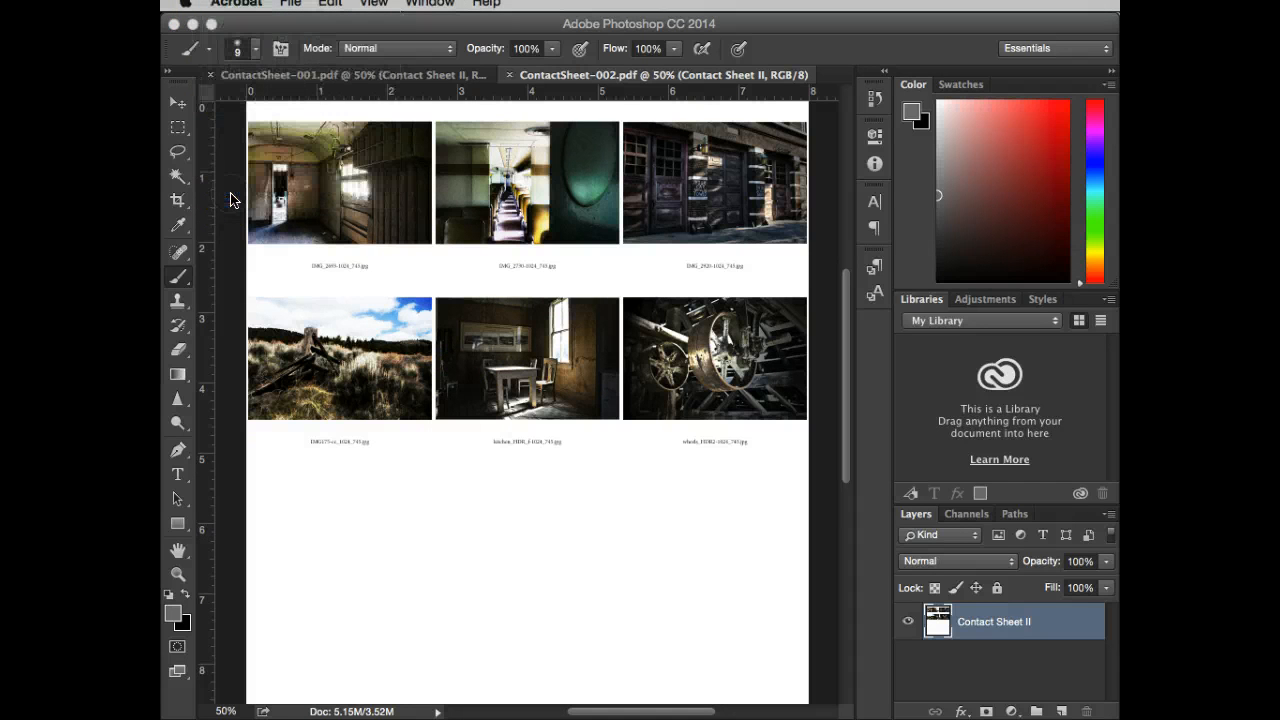
pyautogui.click(399, 566)
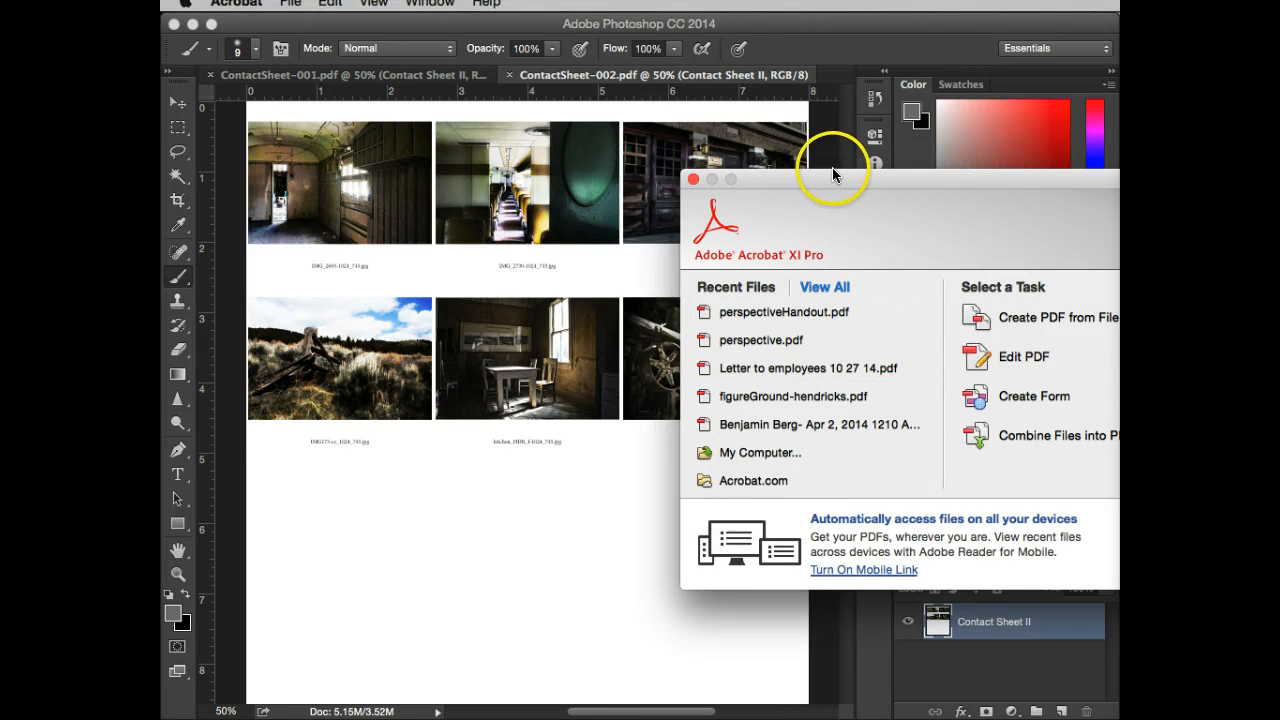
pyautogui.moveTo(832, 176); pyautogui.dragTo(528, 76)
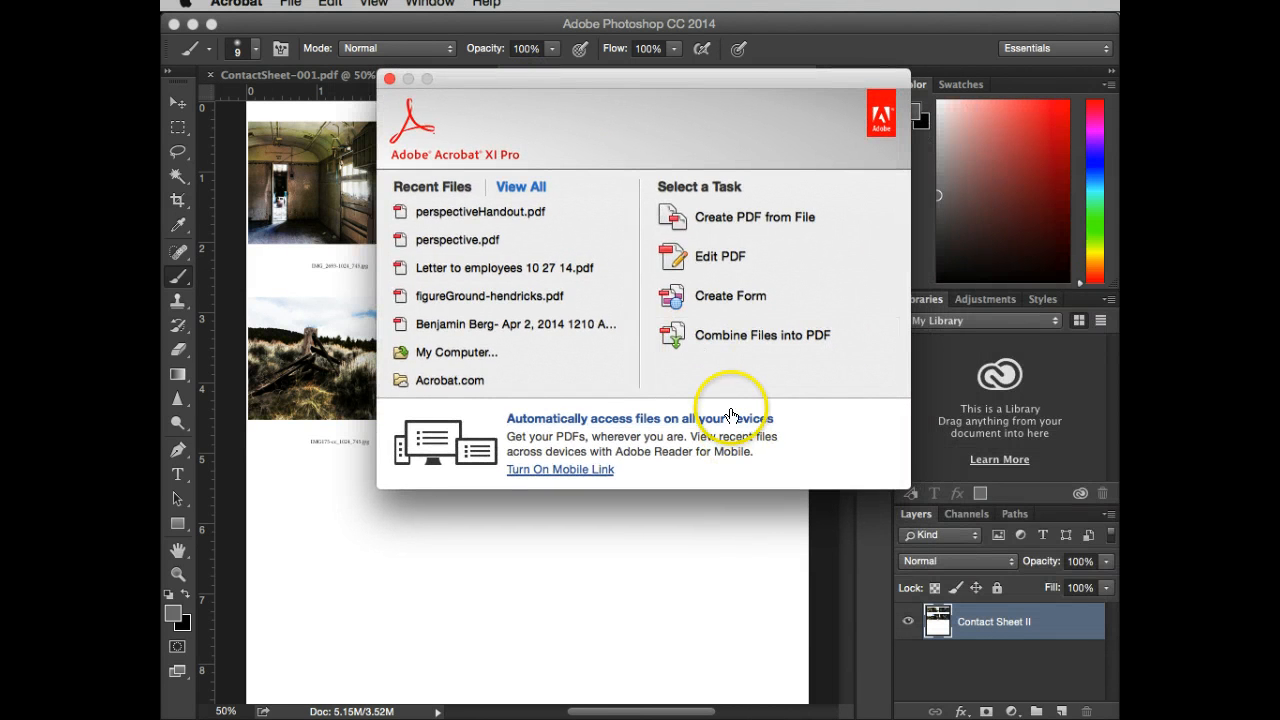
# Step: Start Combine Files into PDF from the Acrobat welcome screen
pyautogui.click(725, 340)
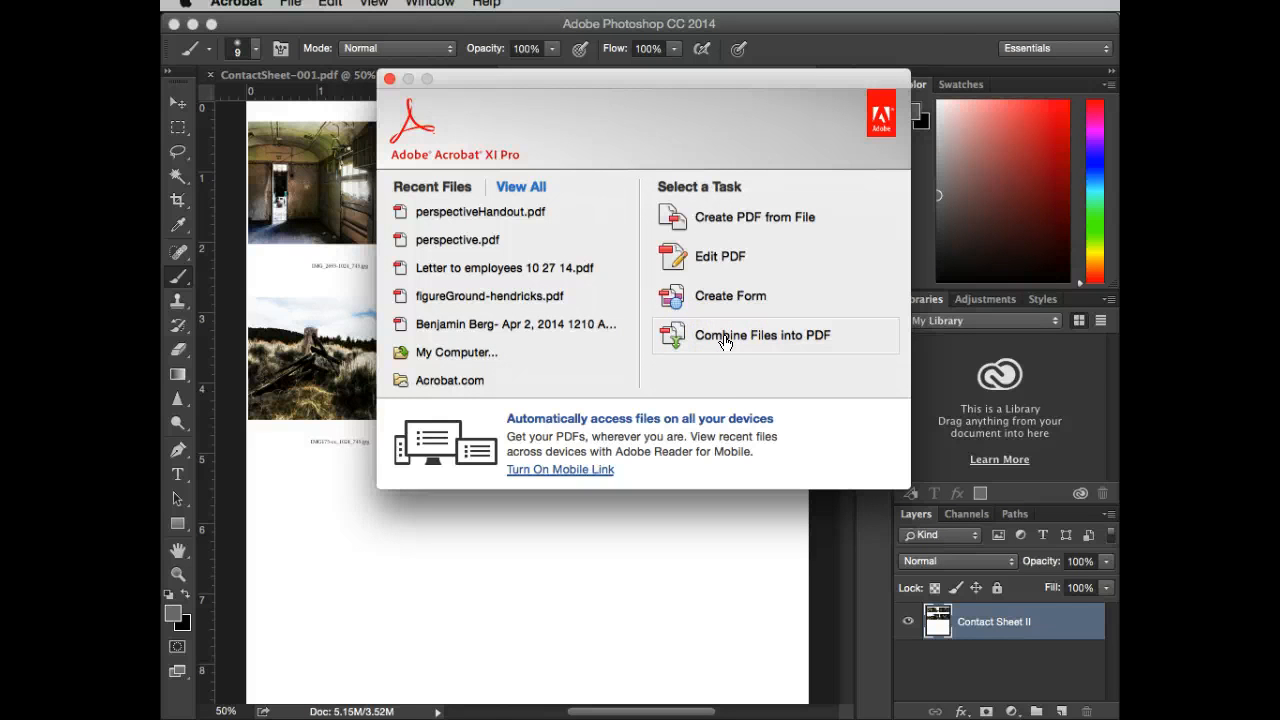
pyautogui.click(725, 340)
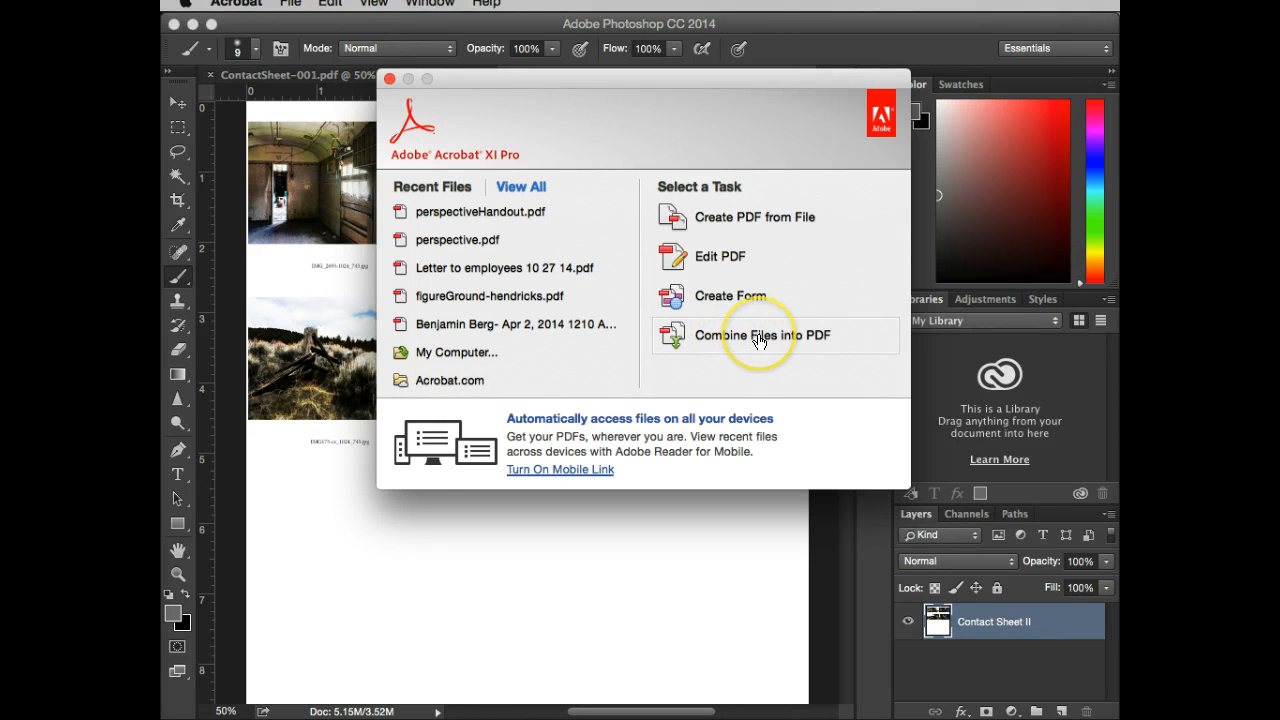
pyautogui.click(758, 340)
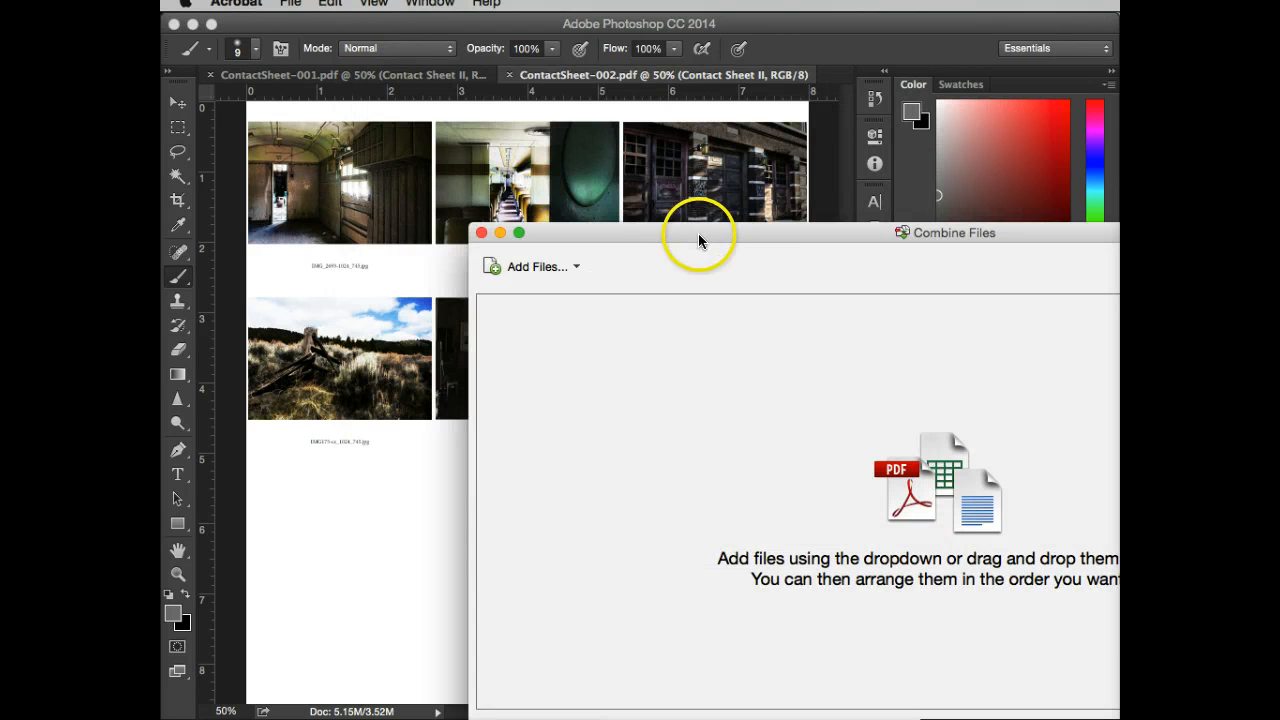
# Step: Begin Add Files and browse the file dialog to the Desktop
pyautogui.moveTo(698, 235); pyautogui.dragTo(397, 31)
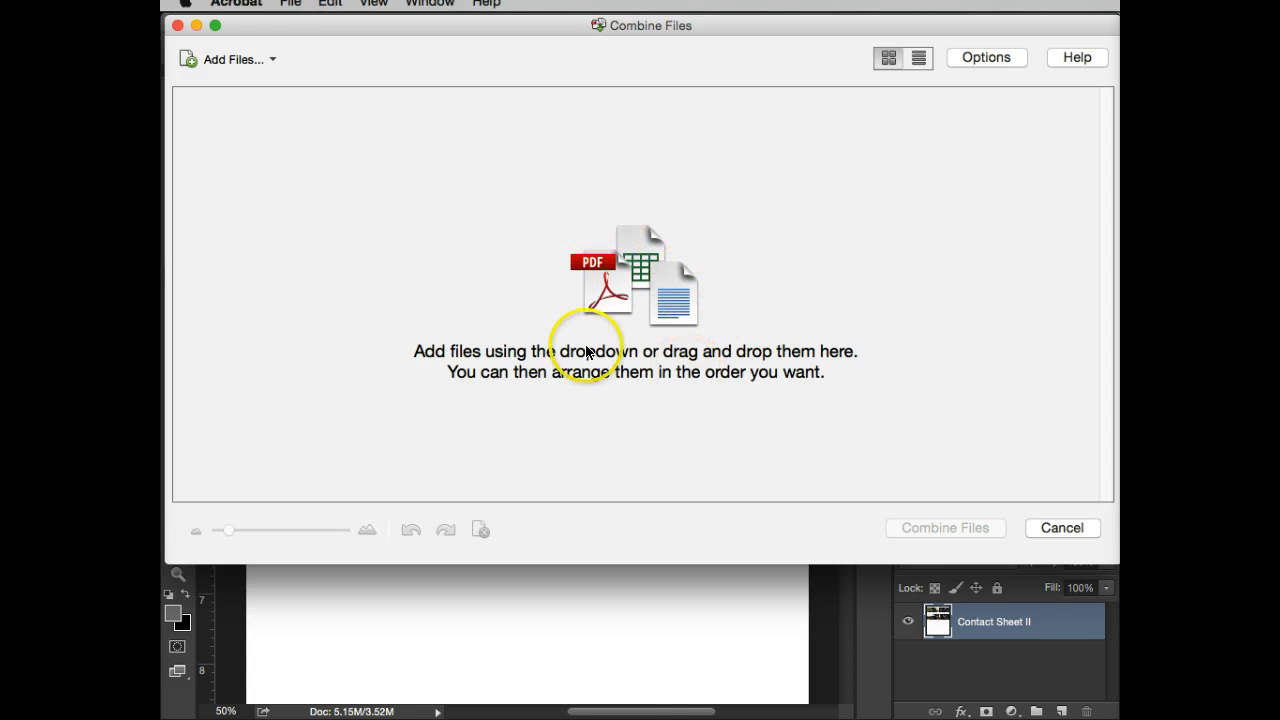
pyautogui.click(274, 60)
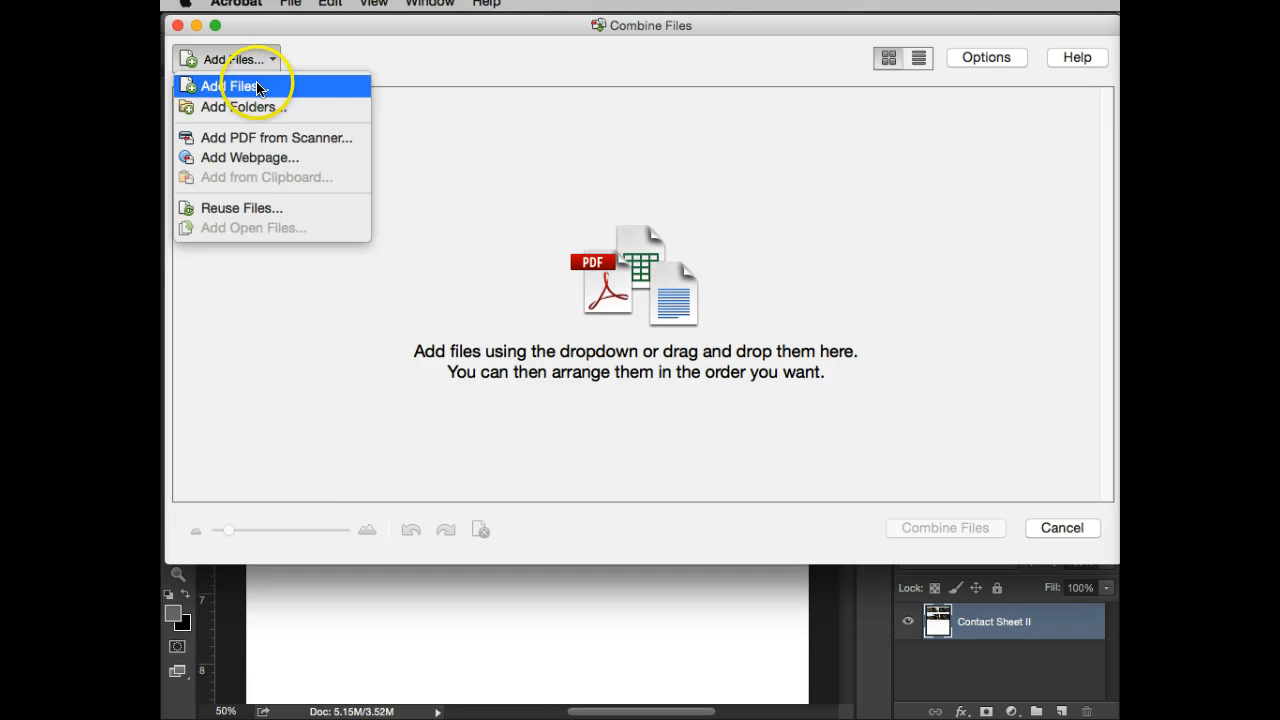
pyautogui.click(257, 88)
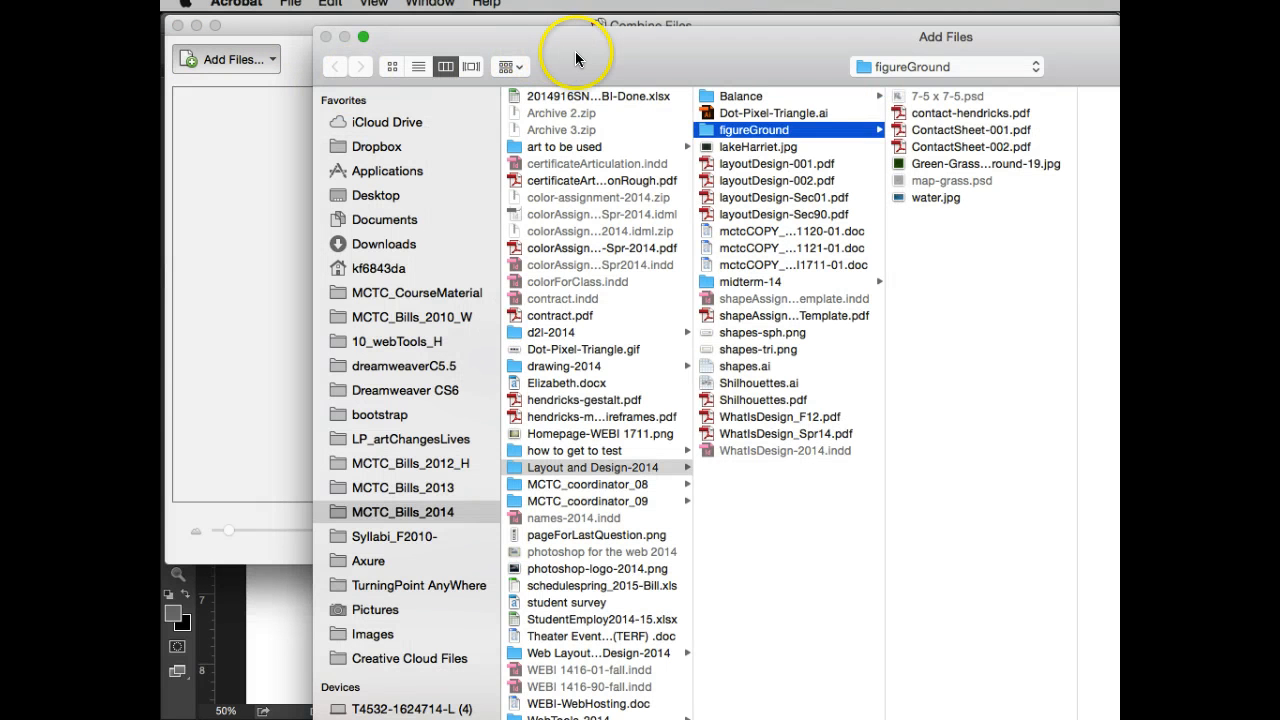
pyautogui.moveTo(560, 38)
pyautogui.mouseDown()
pyautogui.moveTo(415, 18)
pyautogui.moveTo(533, 18)
pyautogui.mouseUp()
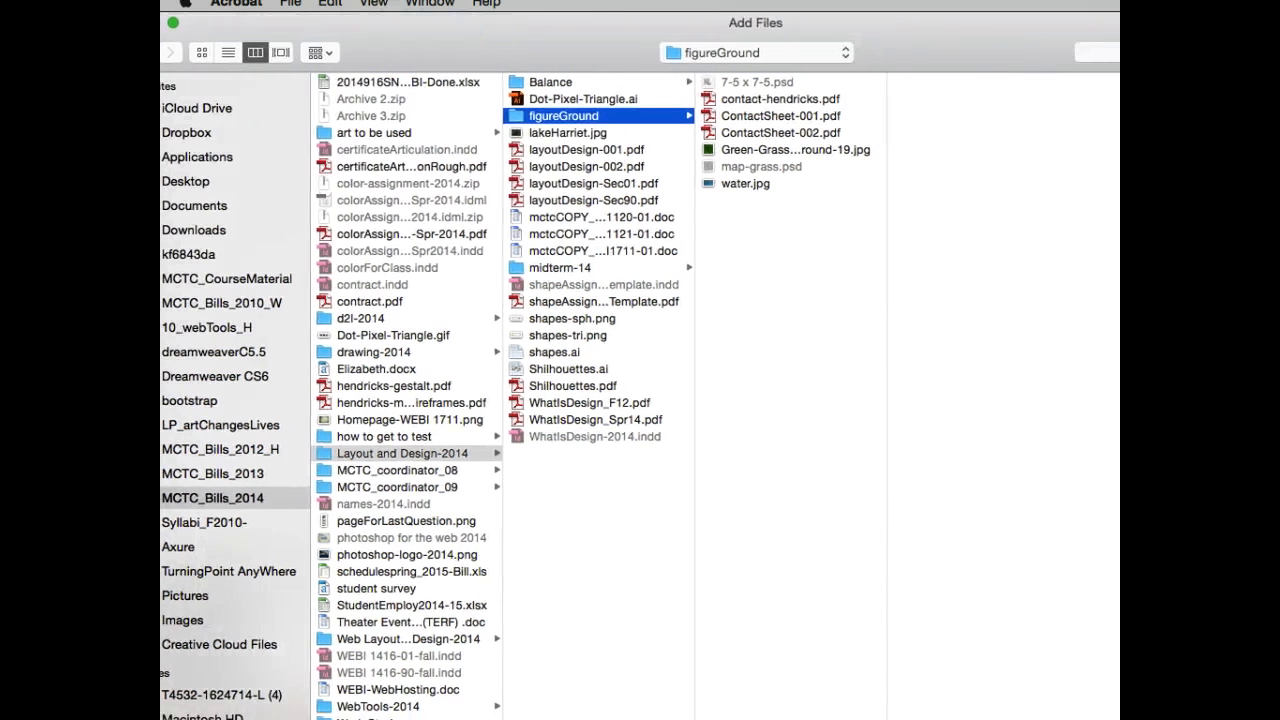
pyautogui.click(350, 132)
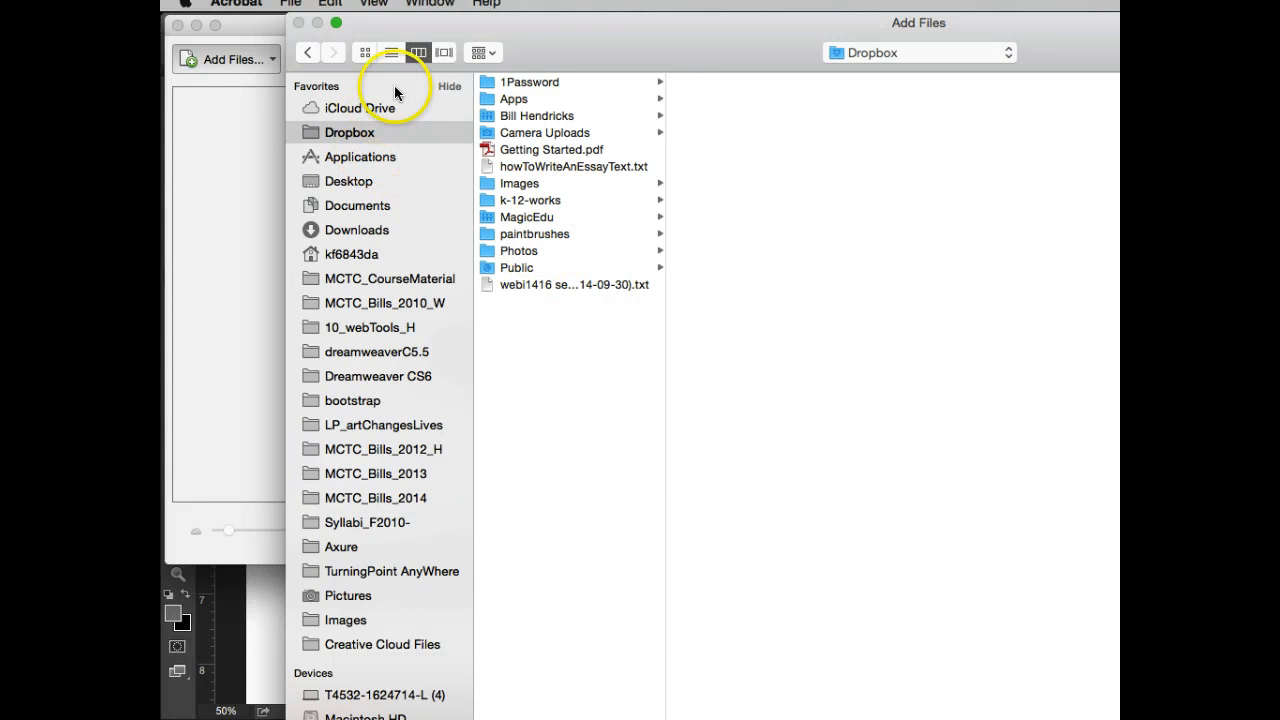
pyautogui.click(350, 181)
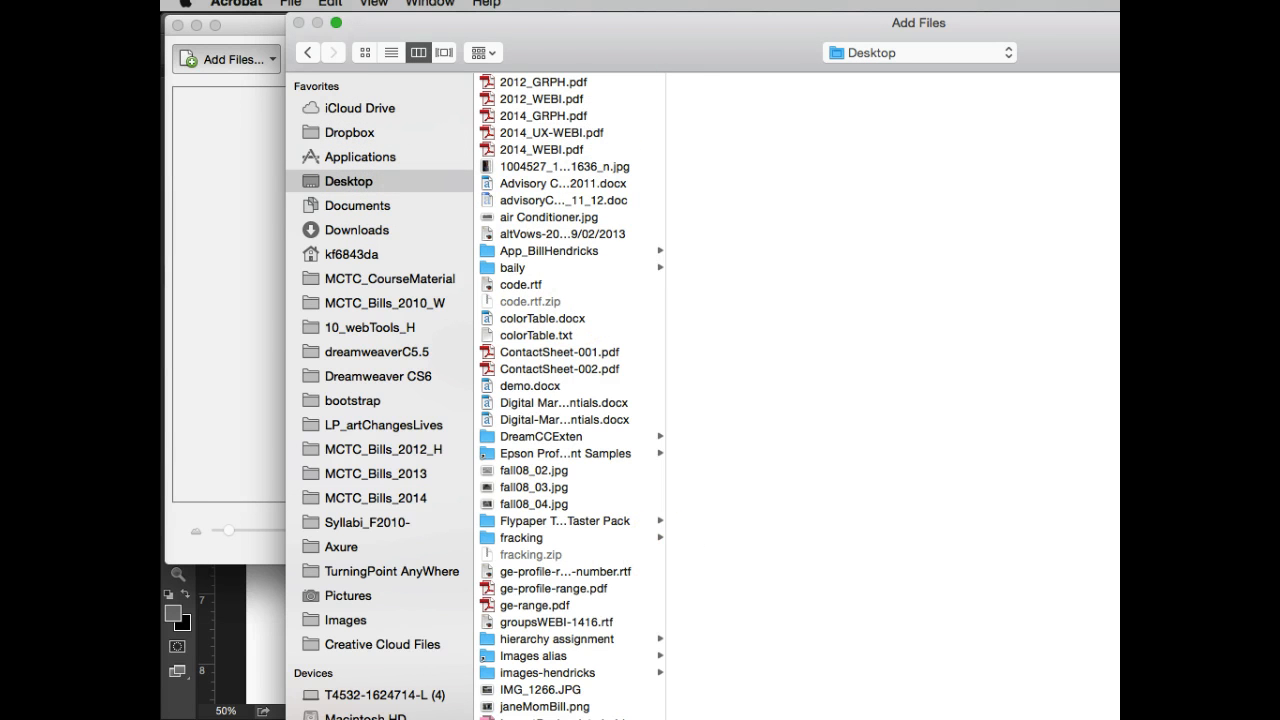
pyautogui.moveTo(1118, 716)
pyautogui.mouseDown()
pyautogui.moveTo(823, 518)
pyautogui.moveTo(934, 664)
pyautogui.mouseUp()
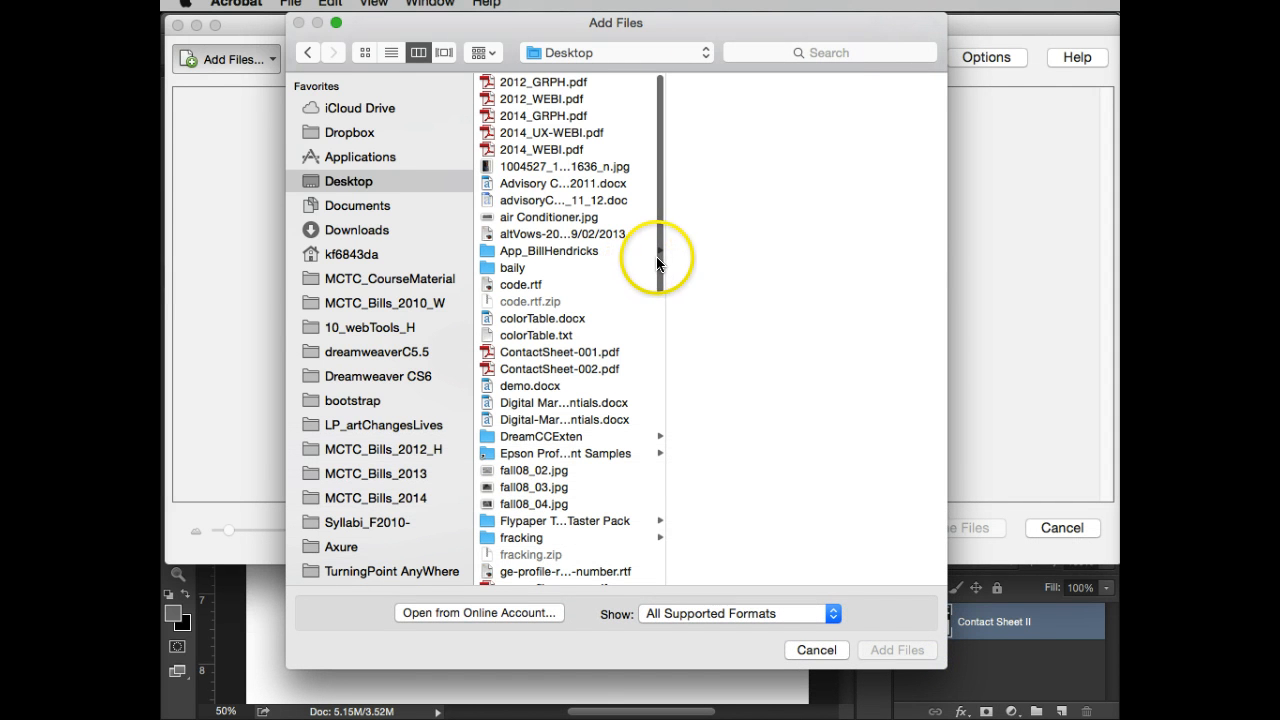
# Step: Add ContactSheet-001.pdf and ContactSheet-002.pdf to the combine list
pyautogui.click(579, 354)
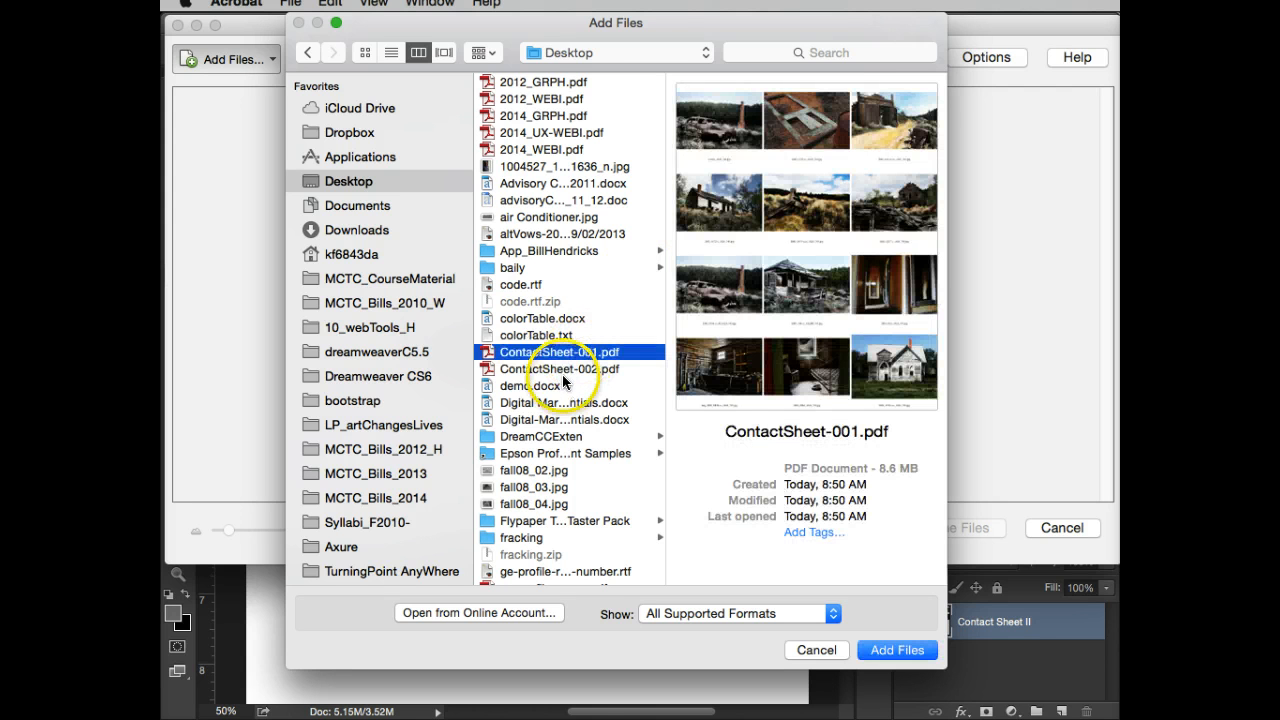
pyautogui.keyDown('shift'); pyautogui.click(560, 372); pyautogui.keyUp('shift')
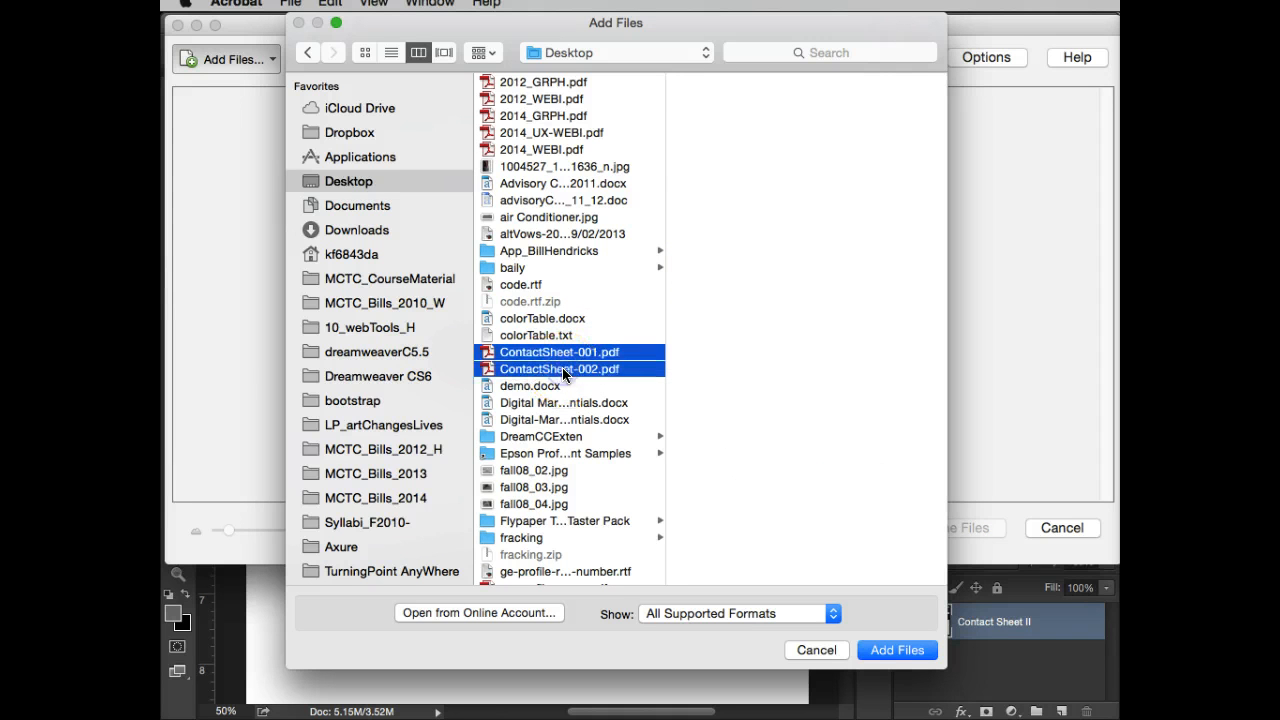
pyautogui.click(897, 650)
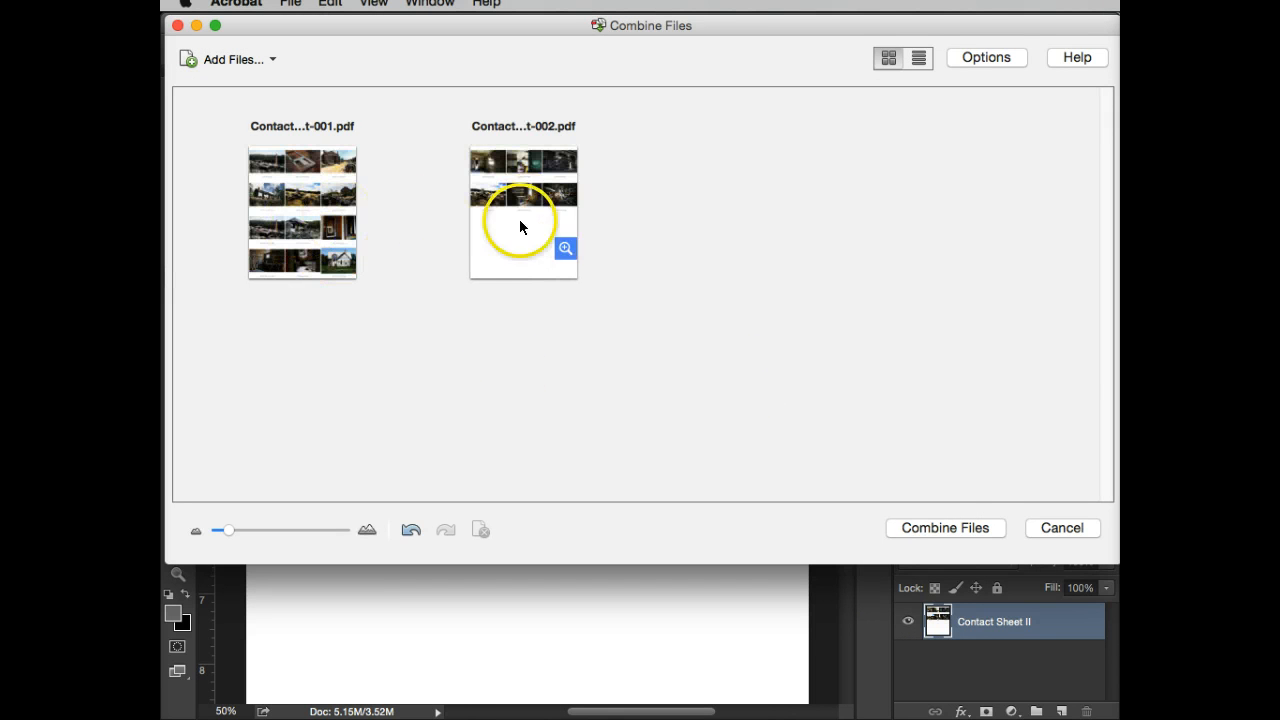
# Step: Merge the two sheets into two-page Binder1.pdf and check both pages
pyautogui.click(952, 529)
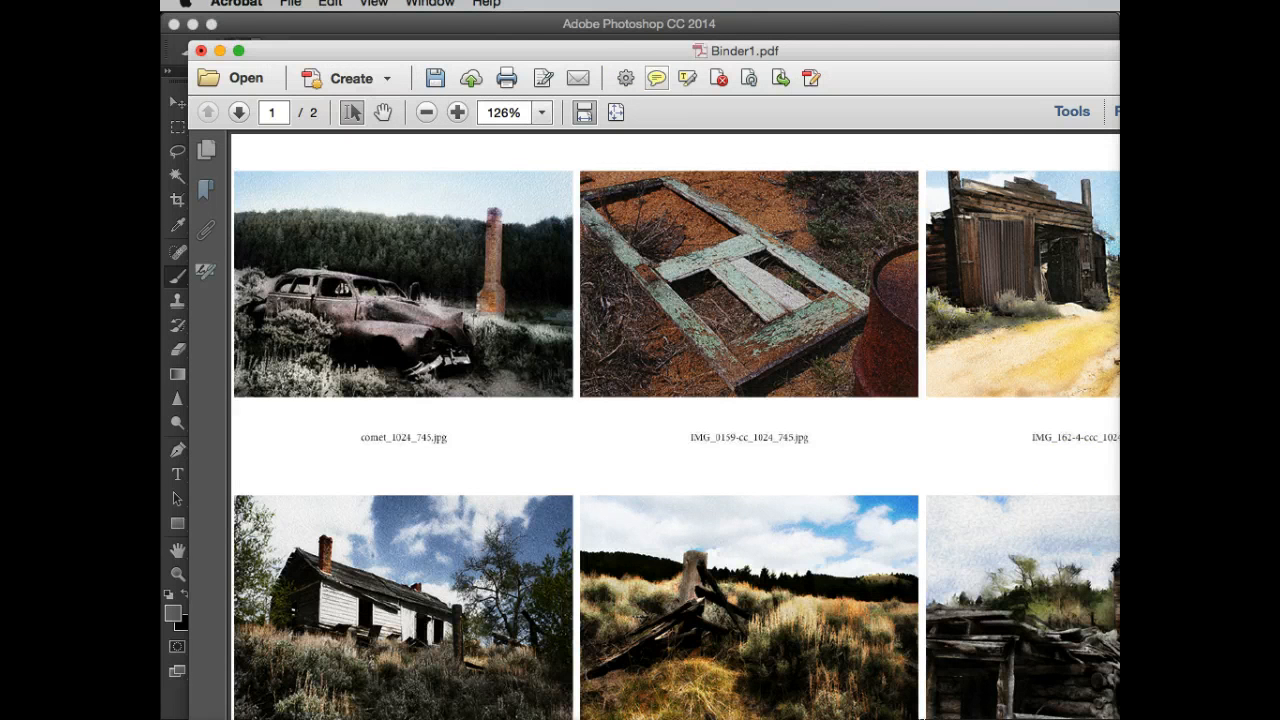
pyautogui.moveTo(507, 50); pyautogui.dragTo(463, 22)
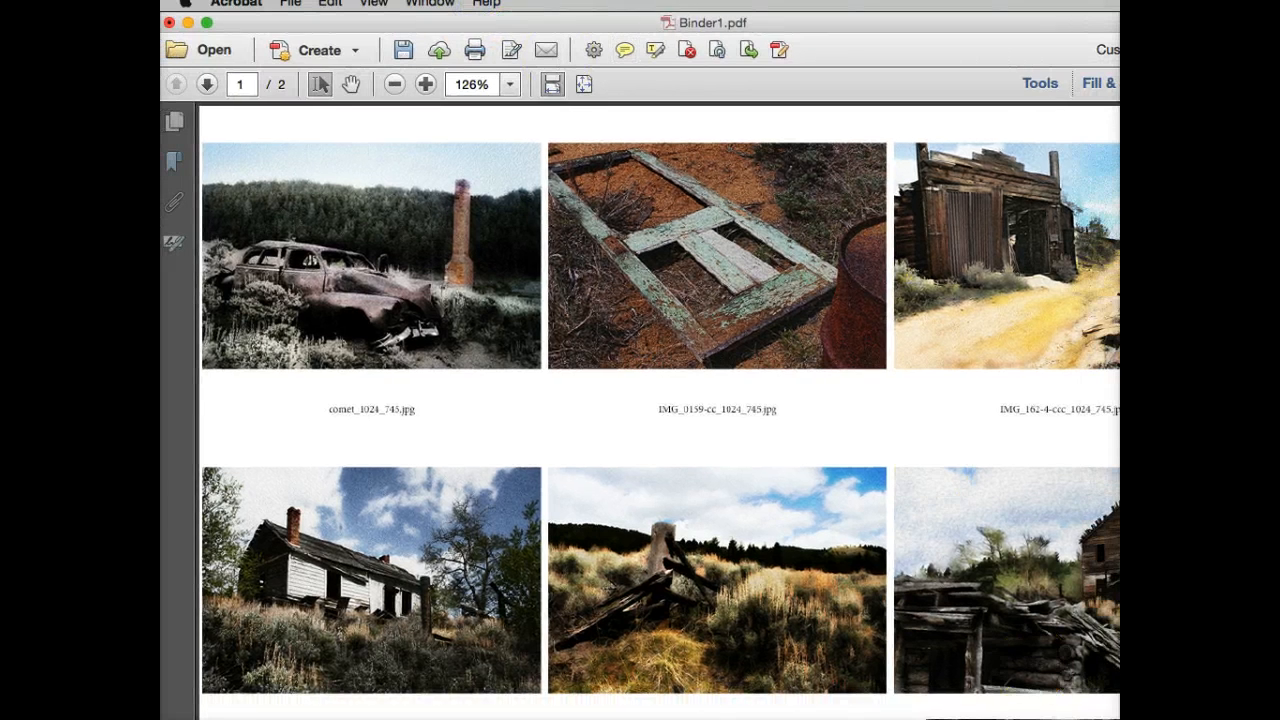
pyautogui.moveTo(1118, 715)
pyautogui.mouseDown()
pyautogui.moveTo(1057, 675)
pyautogui.moveTo(1104, 708)
pyautogui.mouseUp()
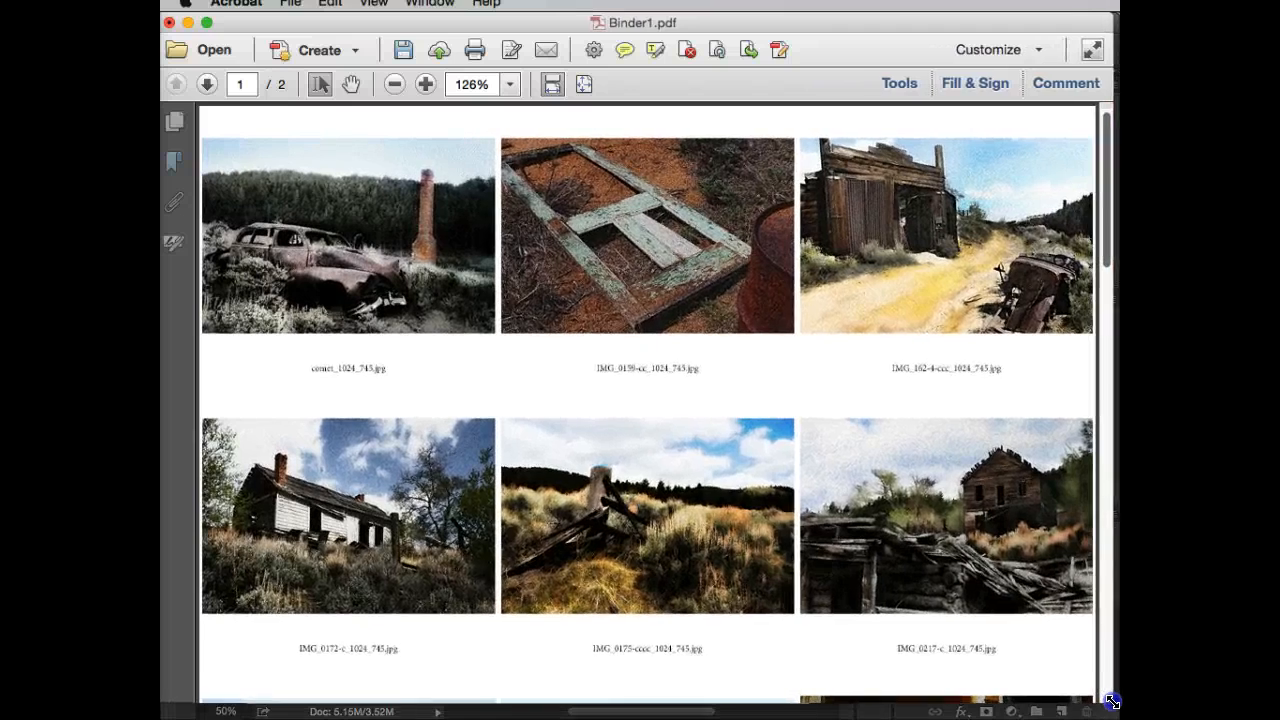
pyautogui.click(204, 84)
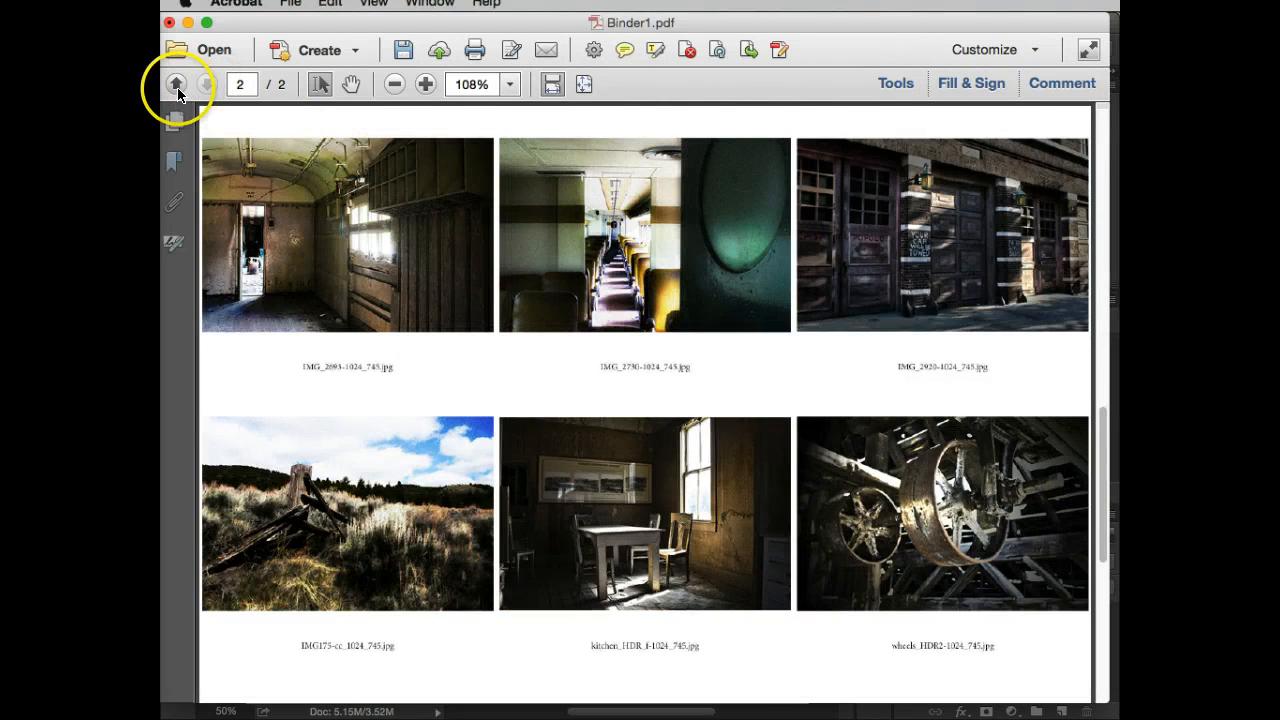
pyautogui.click(177, 84)
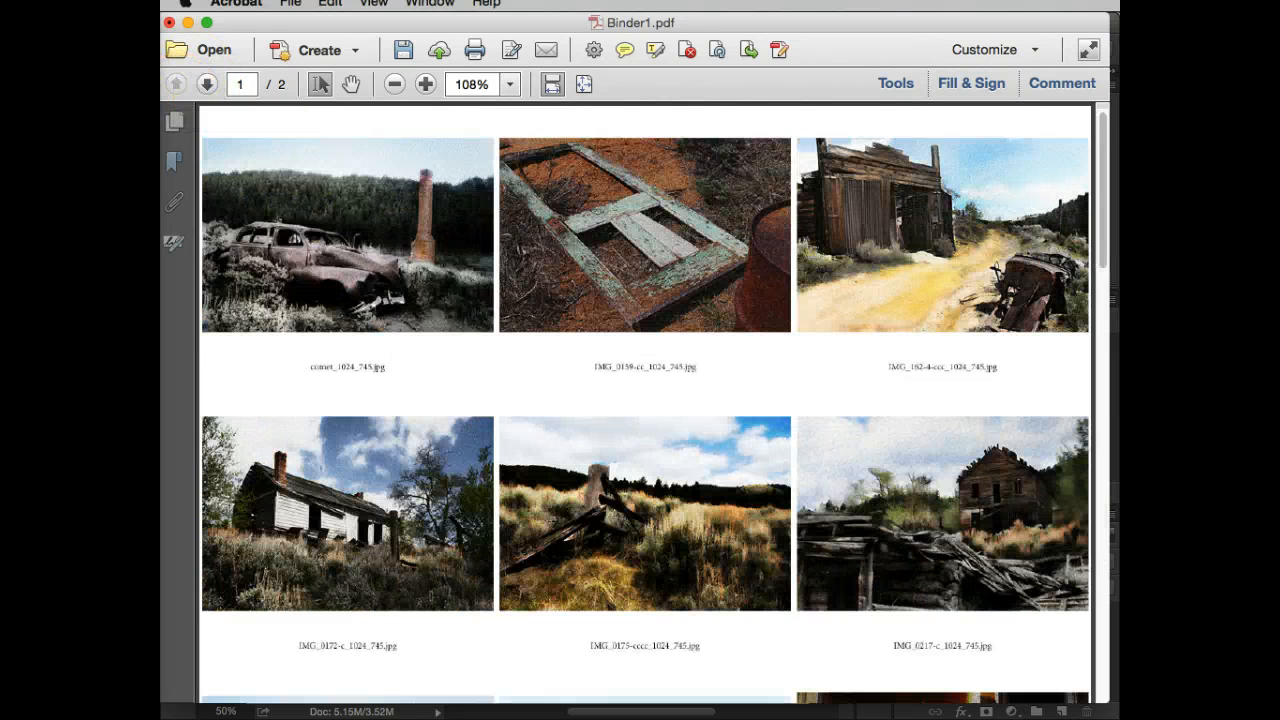
pyautogui.click(290, 4)
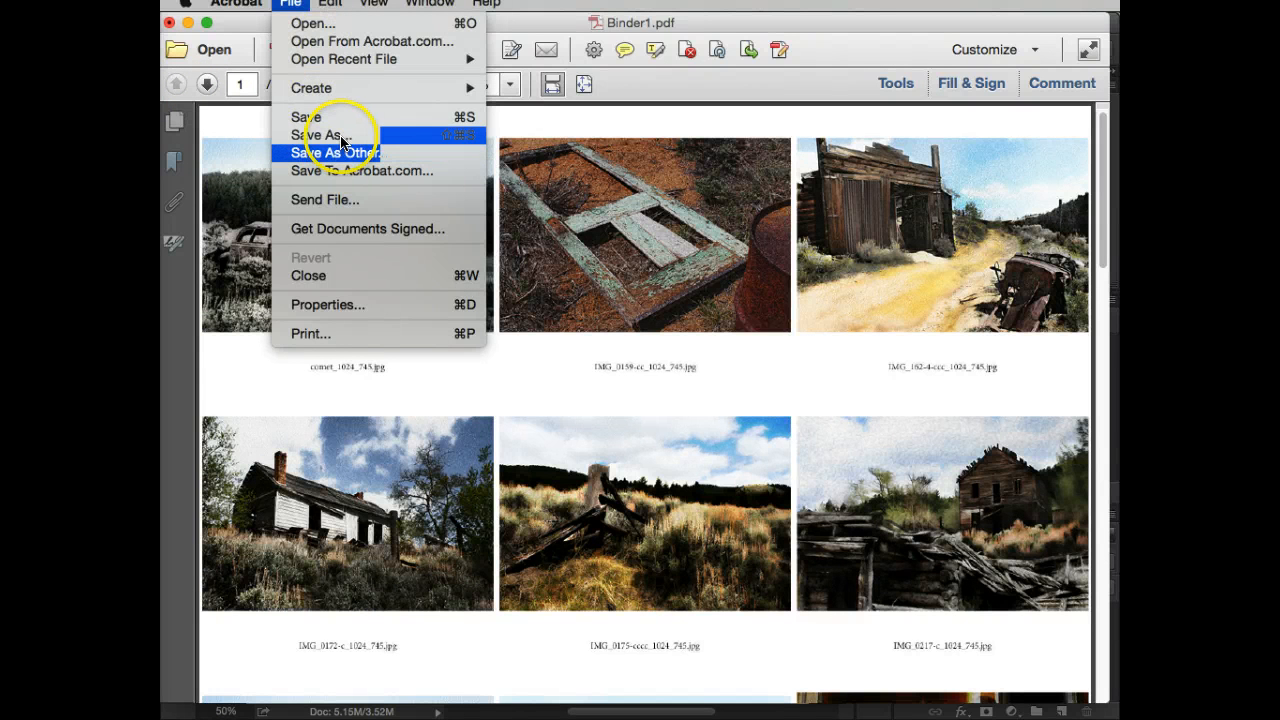
# Step: Save the merged PDF to the Desktop as contact-lastname.pdf via Save As
pyautogui.click(320, 135)
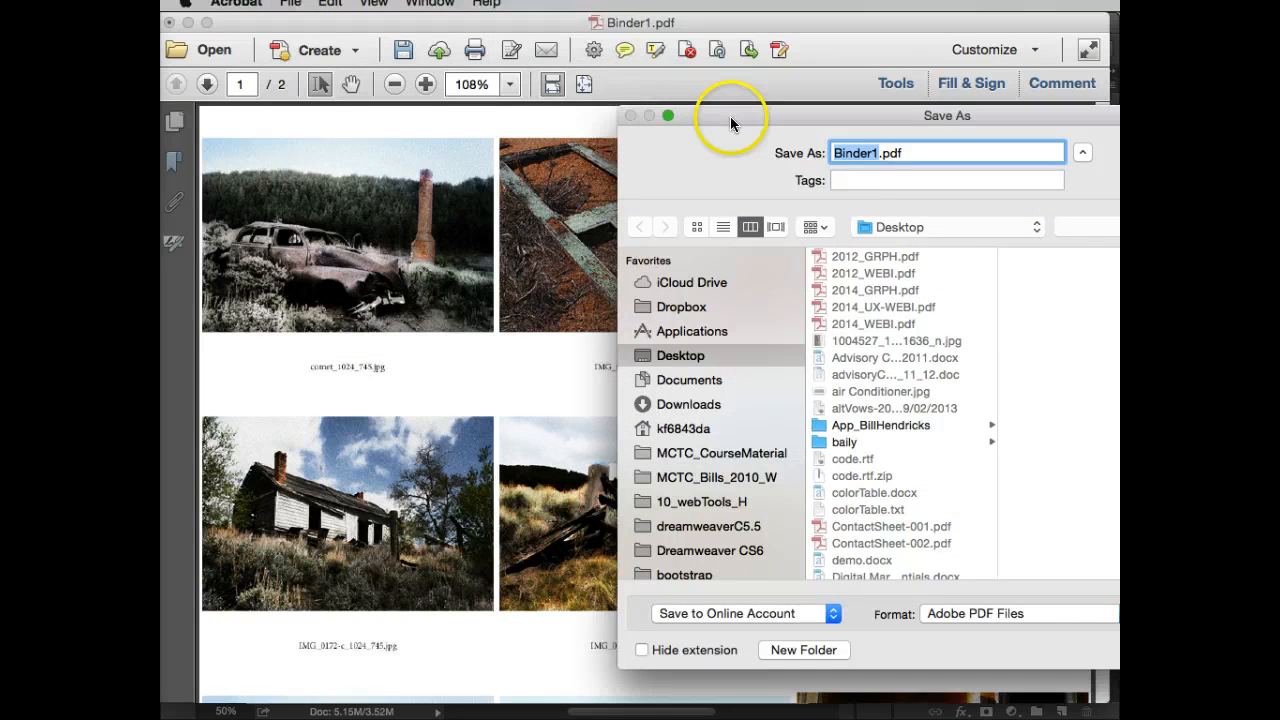
pyautogui.moveTo(717, 120); pyautogui.dragTo(531, 27)
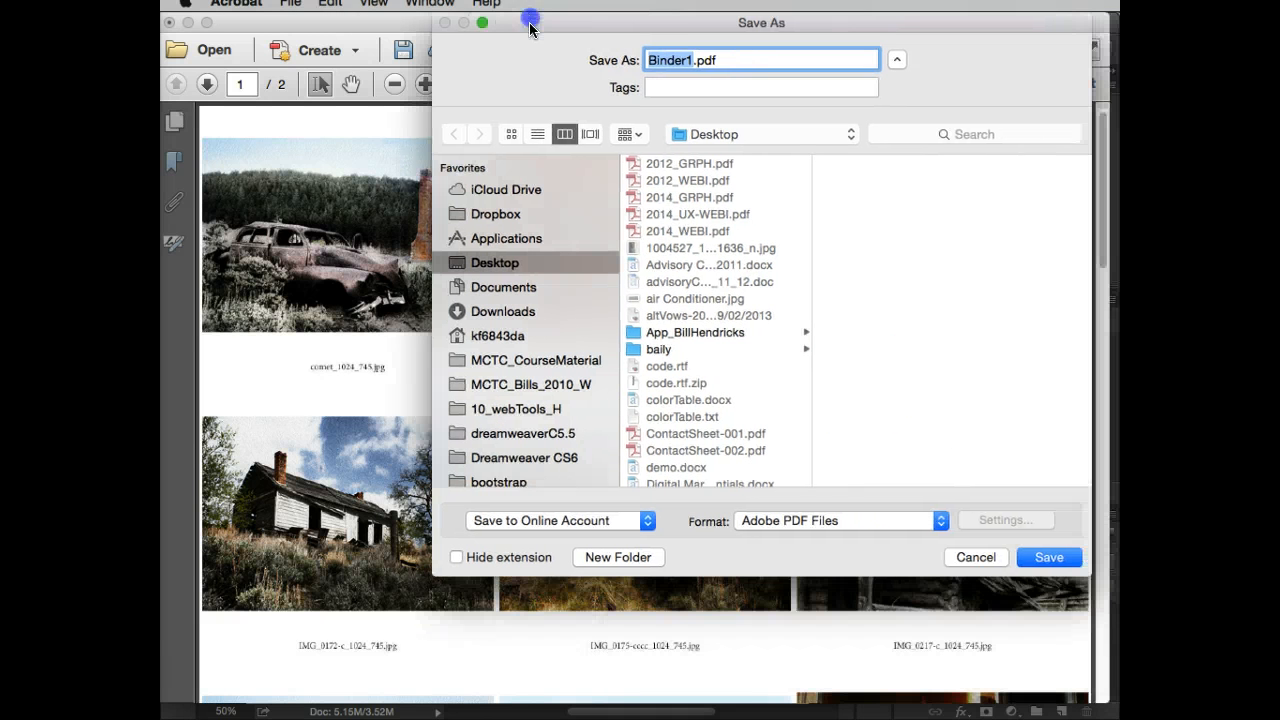
pyautogui.write('contact-lastnam')
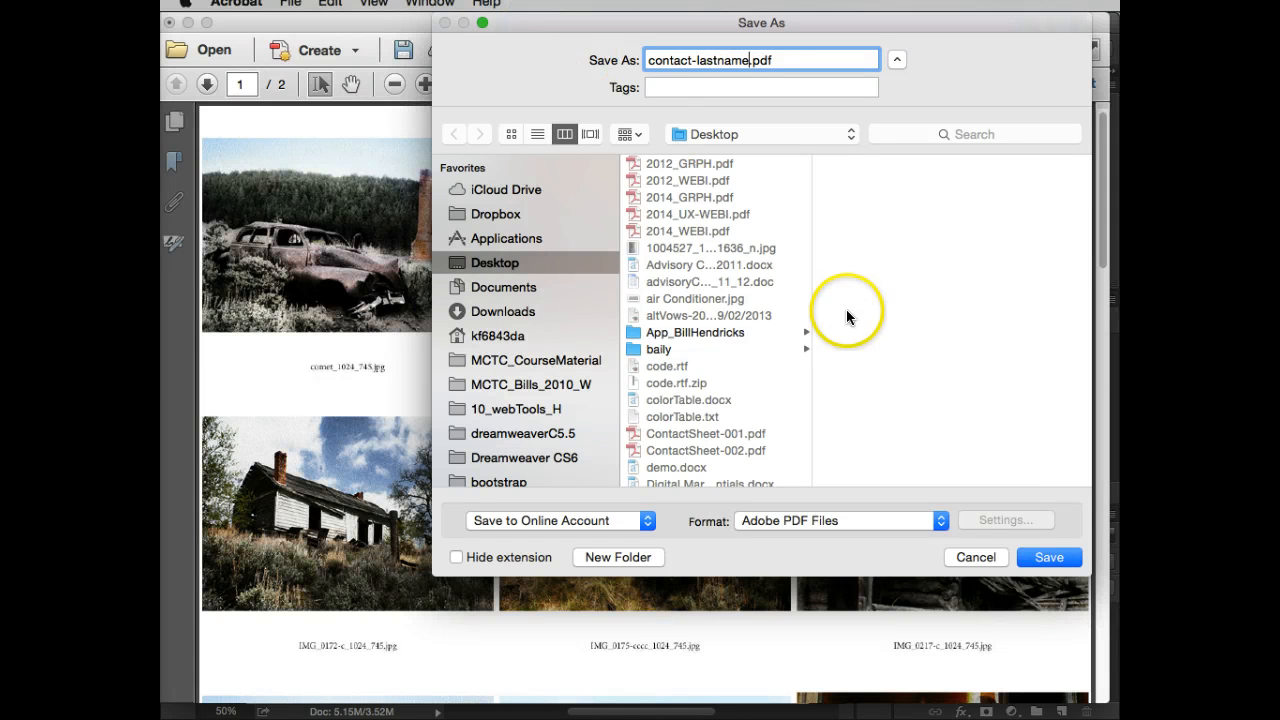
pyautogui.click(1025, 557)
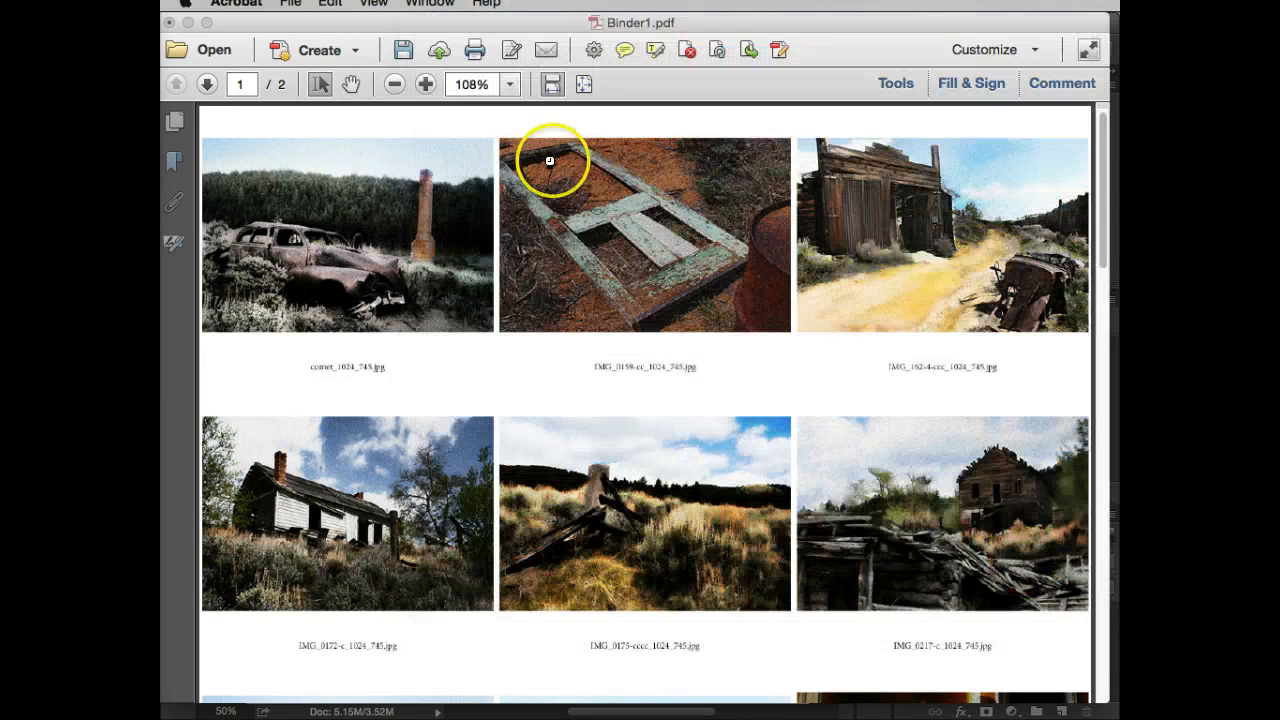